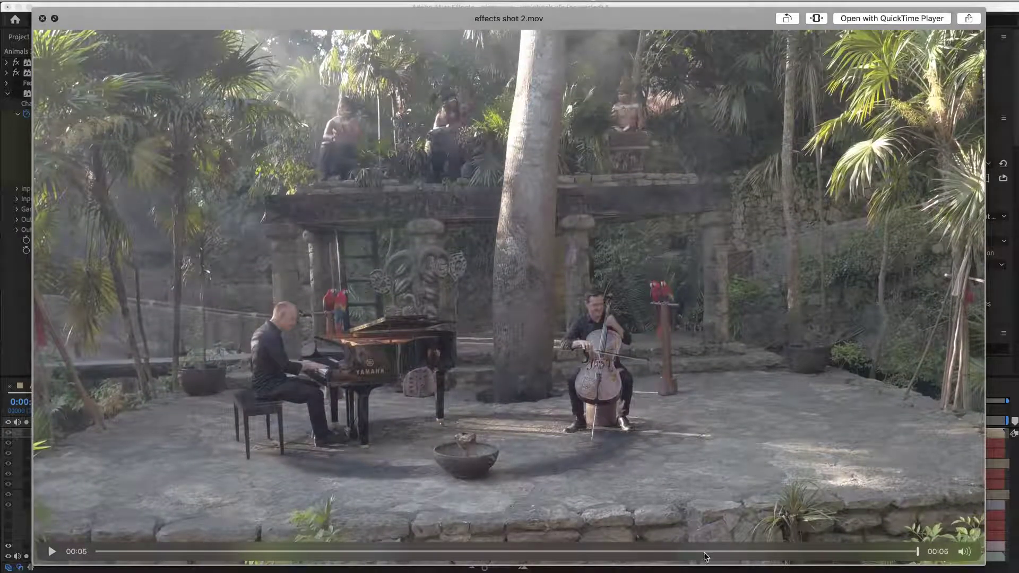
- Scrub through the original clip effects shot 2.mov in its preview, back to the start, and close it
left_click_drag(708, 552, 319, 551)
left_click_drag(394, 538, 155, 509)
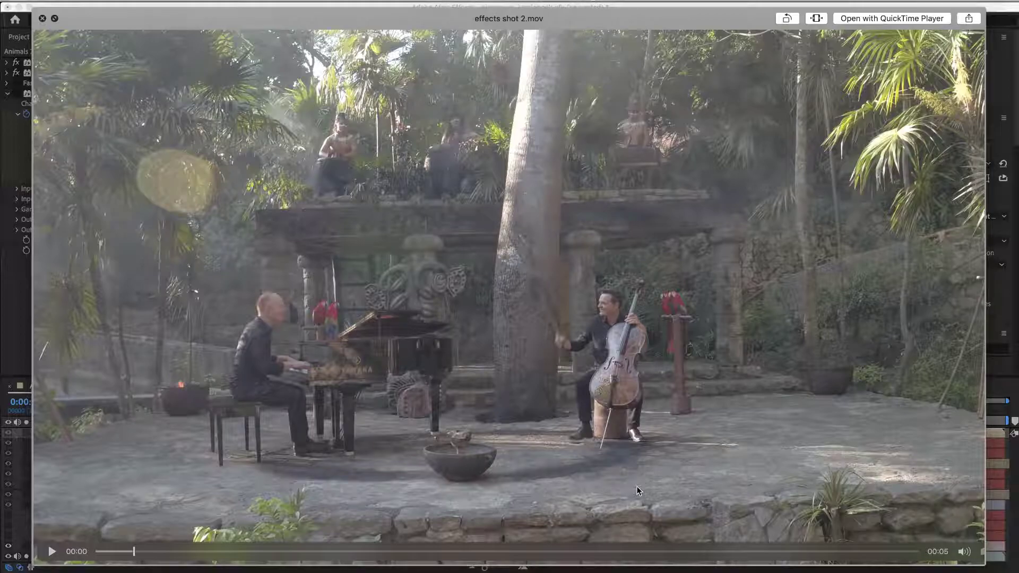
key("space")
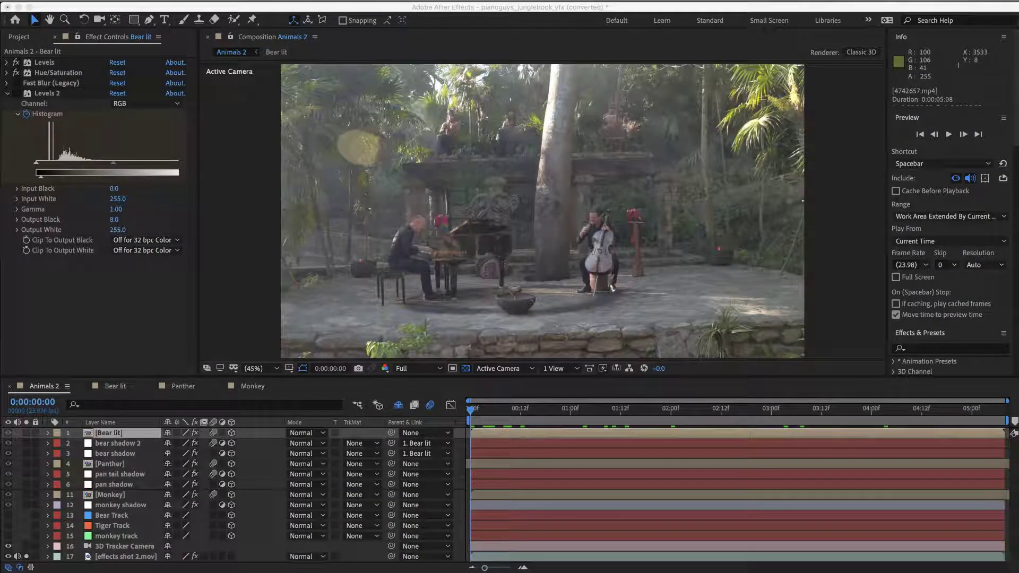
- Preview the finished composite Trio_3.mov, scrub back through it to examine the added animals, and close it
key("space")
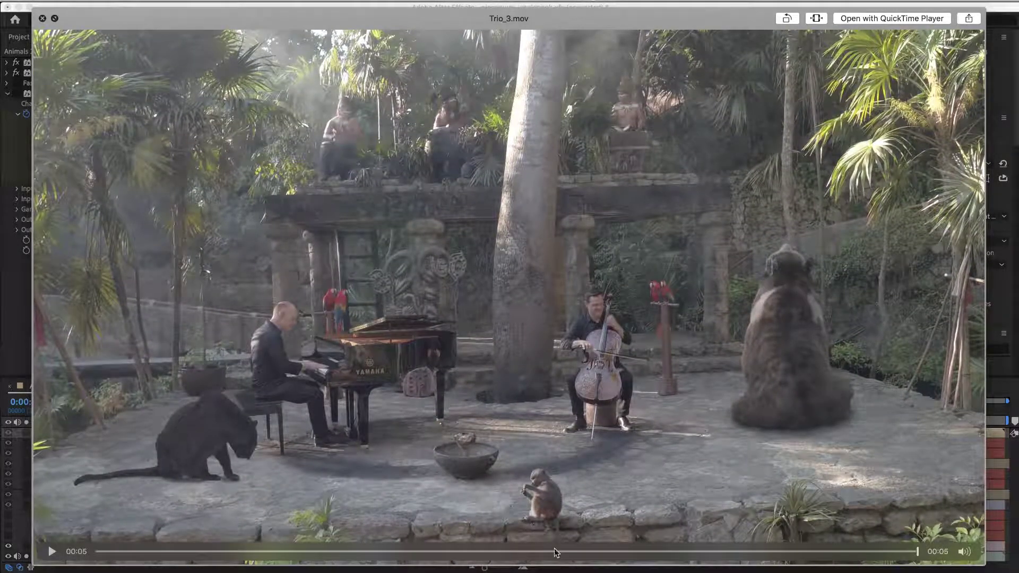
left_click_drag(920, 553, 662, 552)
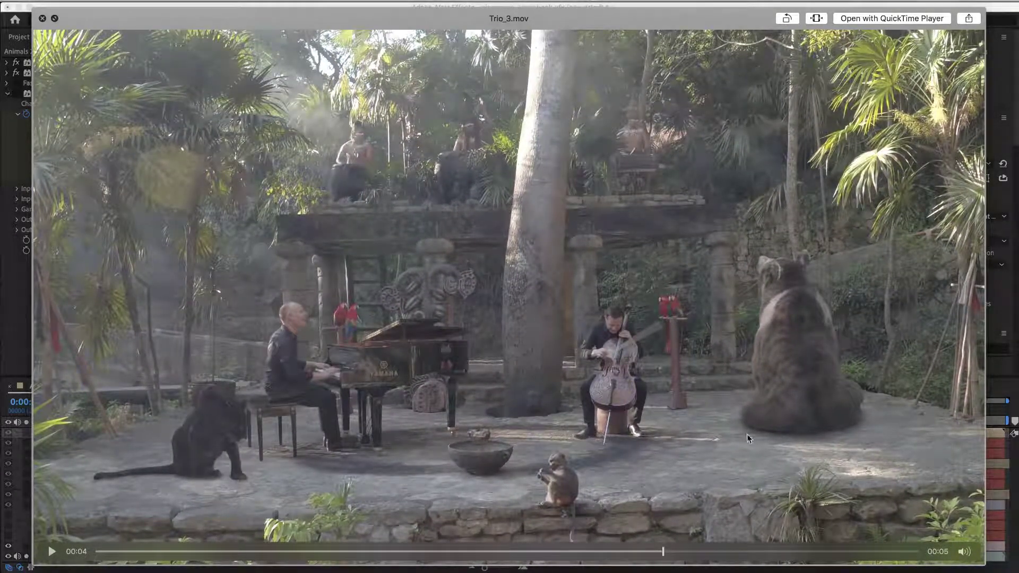
left_click_drag(657, 555, 298, 547)
key("space")
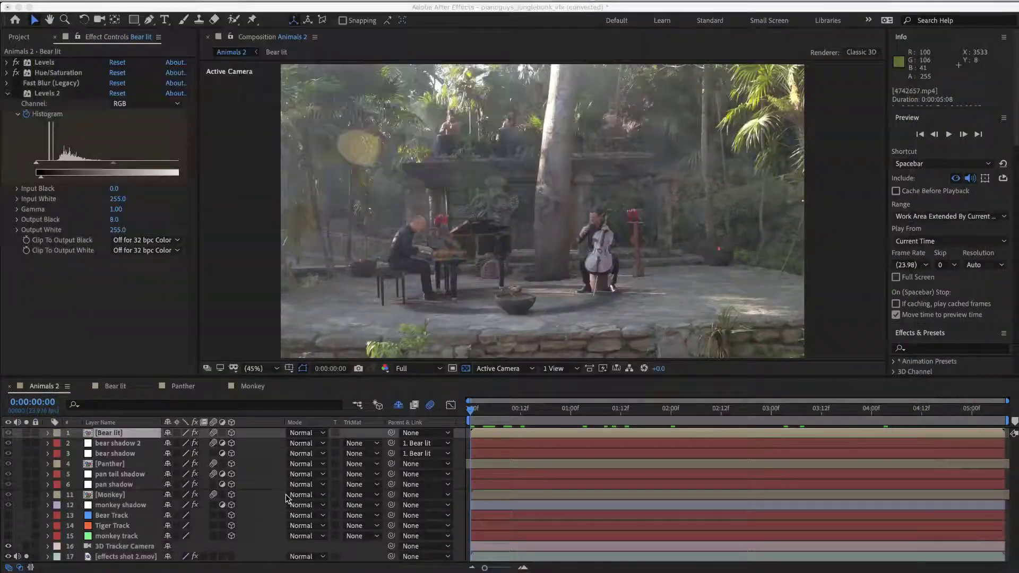
- Turn off solo on the effects shot 2.mov layer and examine its 3D Camera Tracker points
left_click(26, 557)
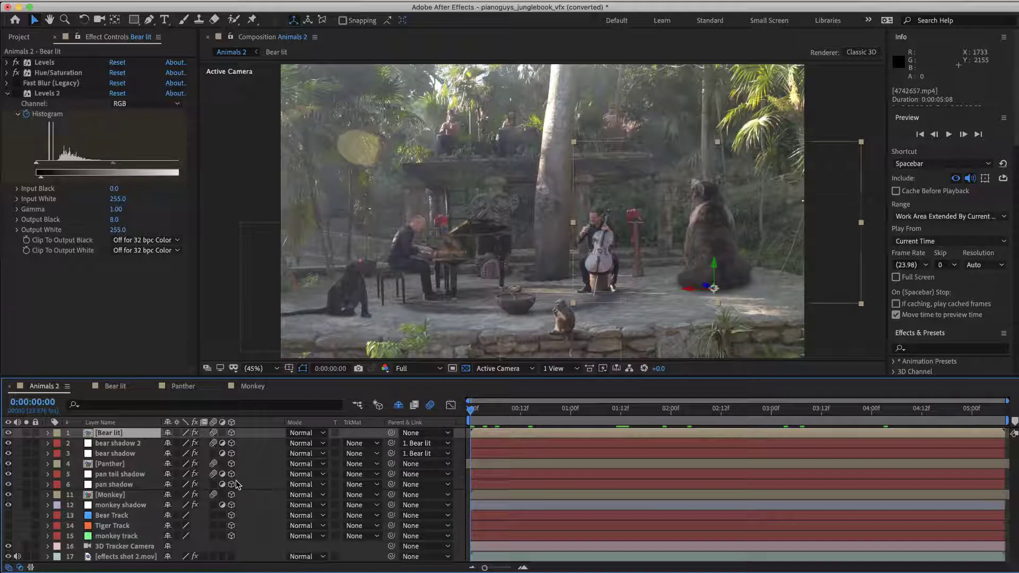
left_click(139, 558)
left_click(66, 62)
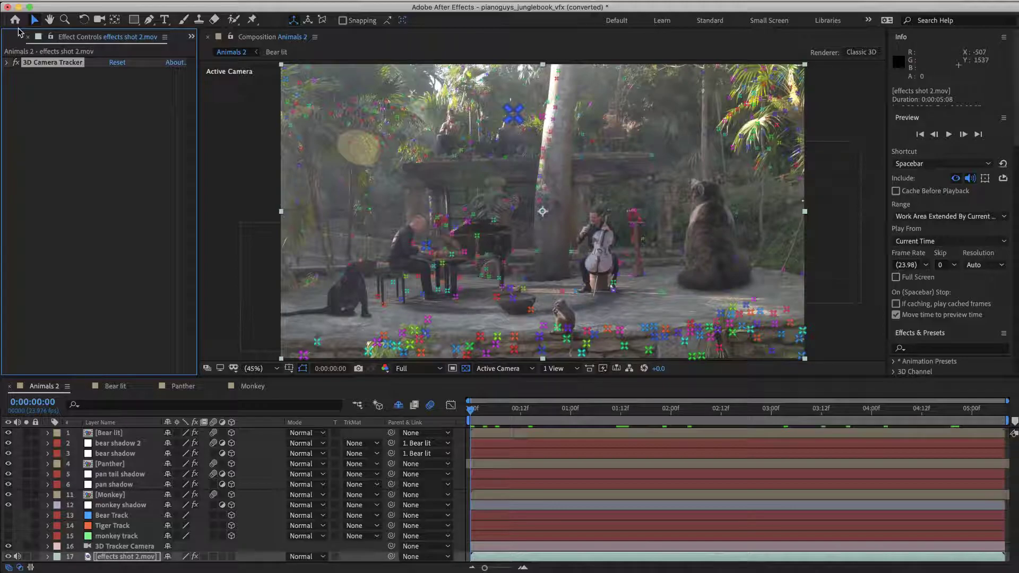
left_click(72, 124)
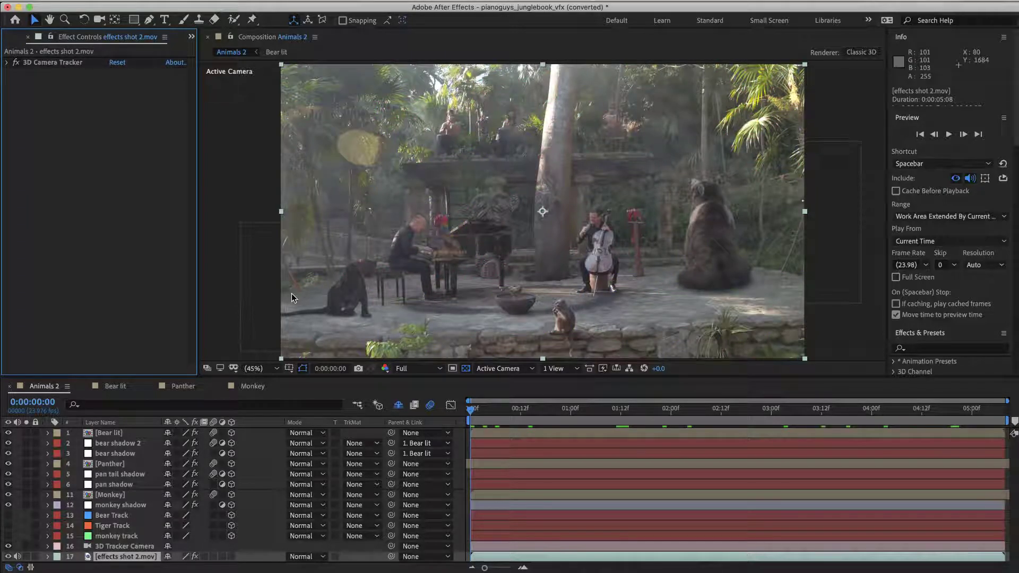
- Examine the Monkey layer and the Tiger Track, monkey track and Bear Track layers in the Animals 2 composition
left_click(111, 496)
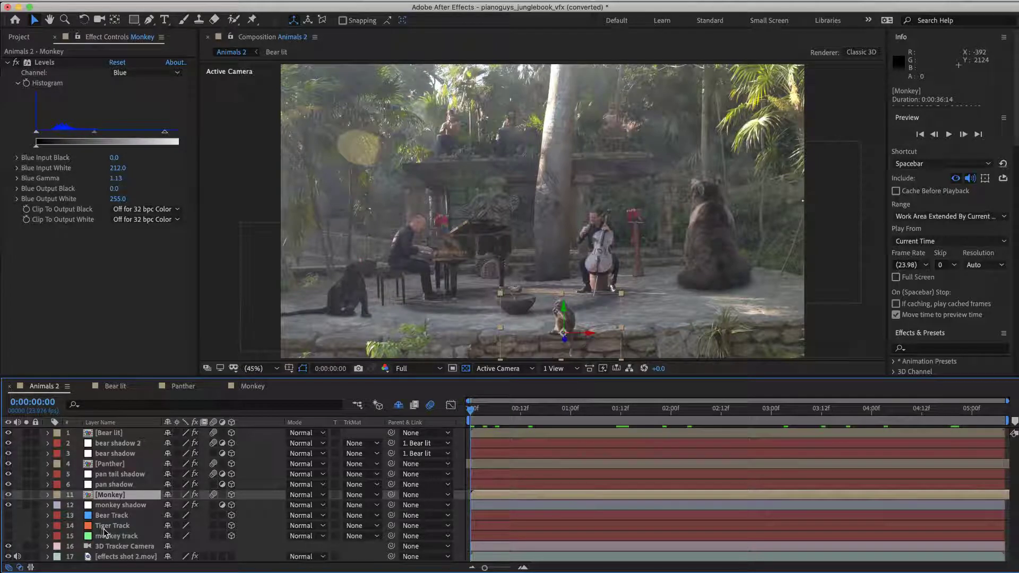
left_click(104, 527)
left_click(106, 536)
left_click(106, 517)
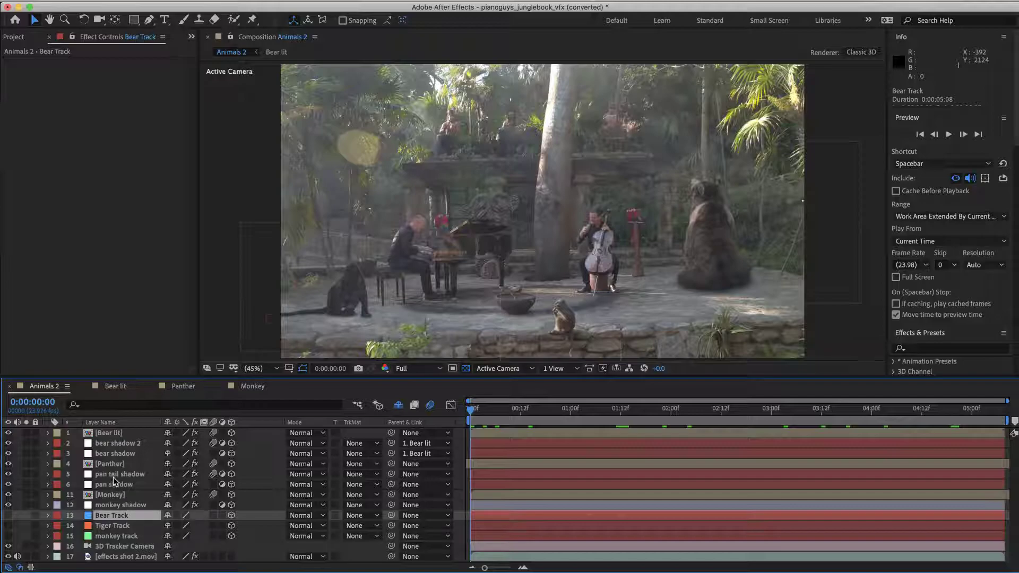
- Inspect the Keylight settings on the monkey clip inside the Monkey precomp, and return to the Animals 2 composition
left_click(108, 496)
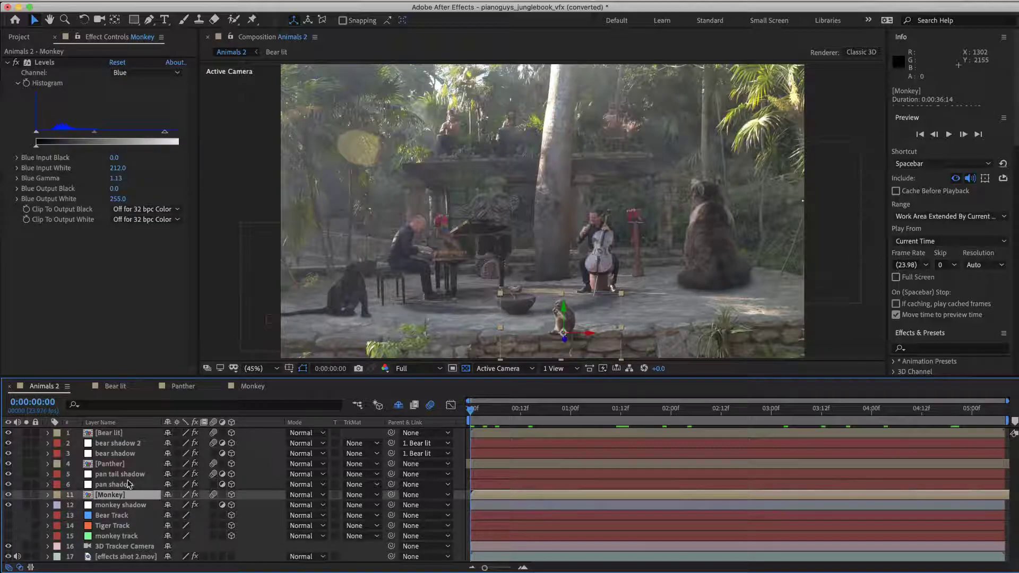
double_click(88, 498)
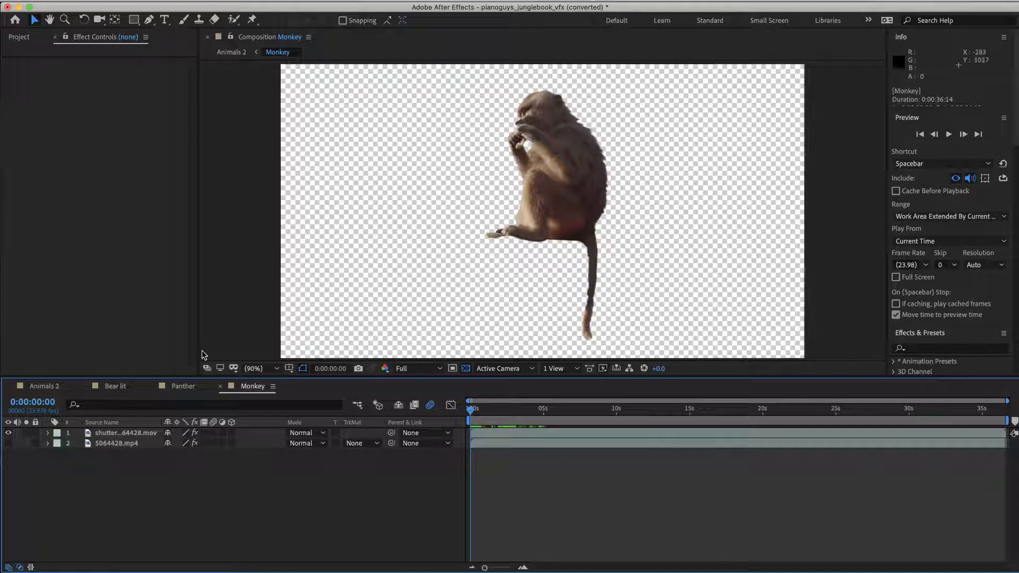
left_click(141, 435)
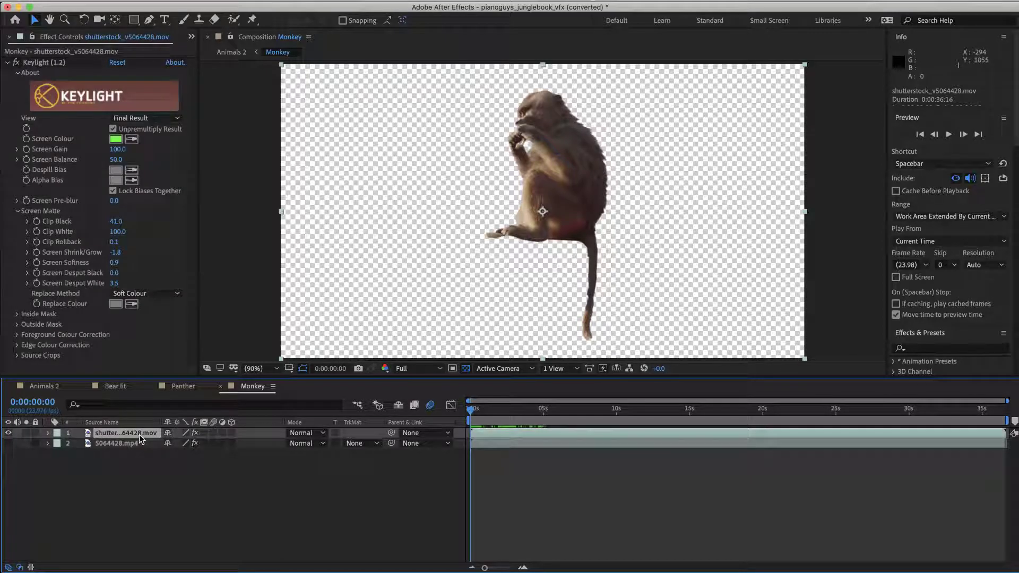
left_click(61, 389)
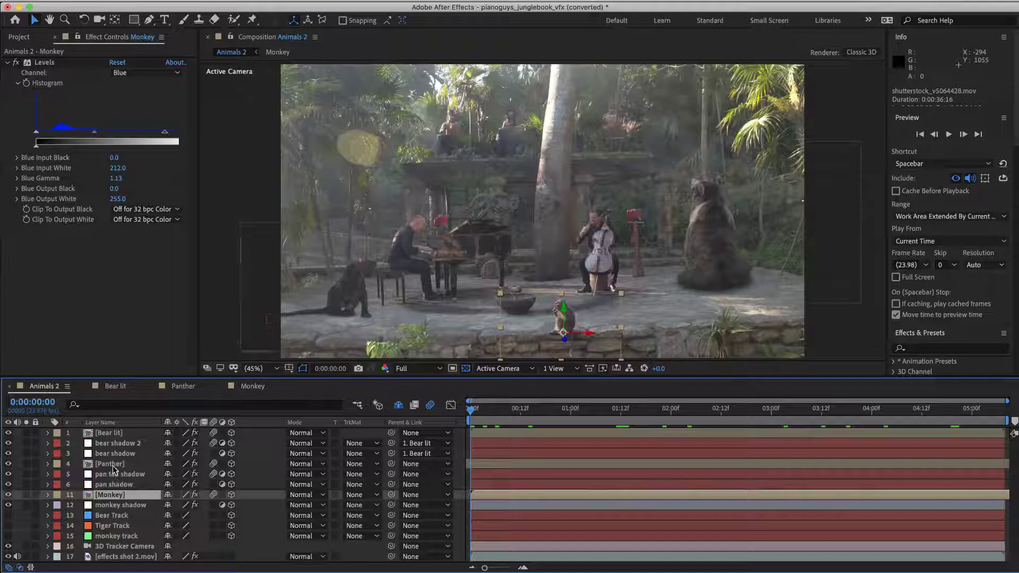
- Select the Panther and Bear lit layers in turn and open the Bear lit precomp
left_click(112, 465)
left_click(106, 433)
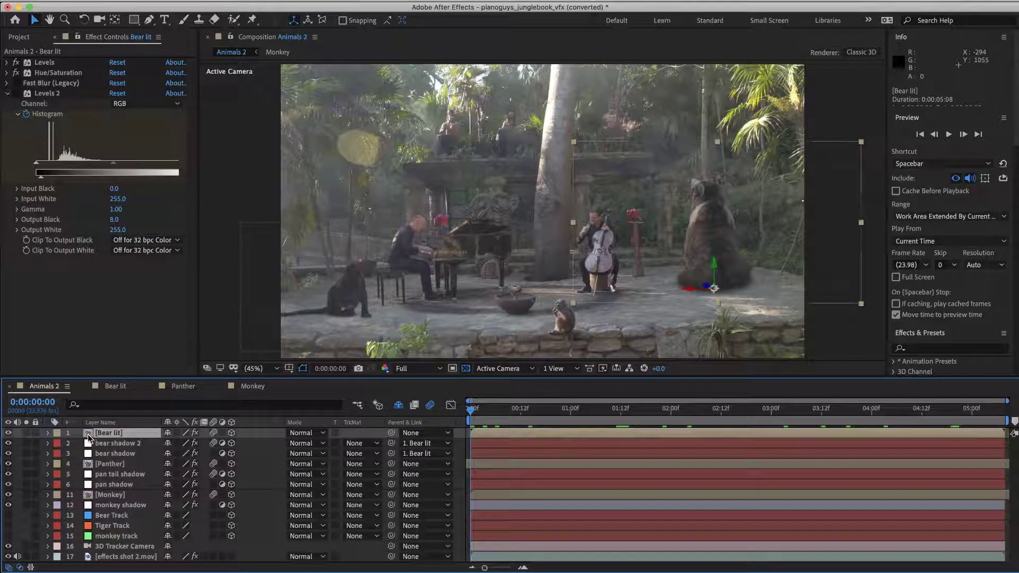
double_click(88, 435)
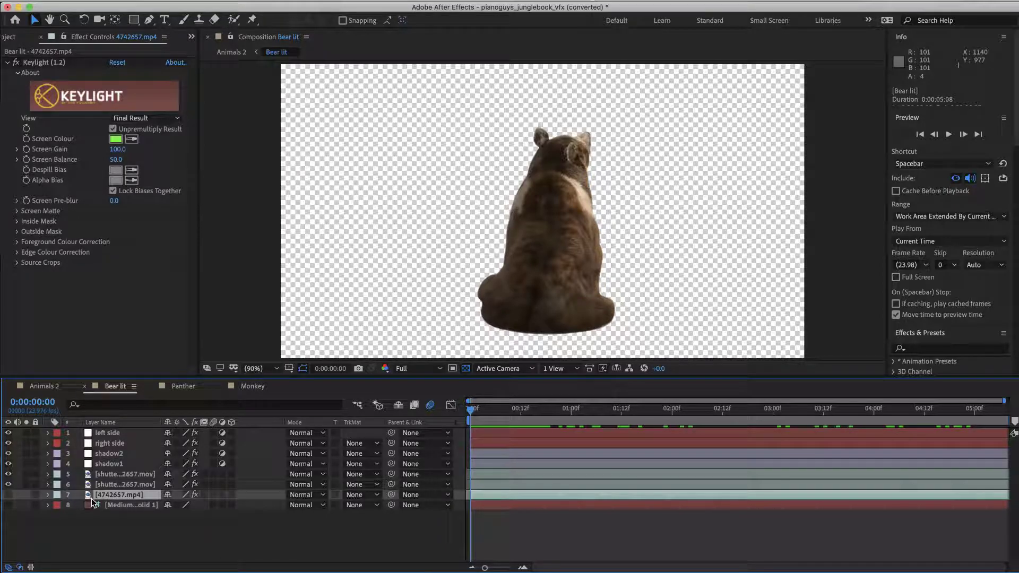
- Show the 4742657.mp4 bear clip and toggle its solo to compare it with the relit bear, then hide it again
left_click(12, 495)
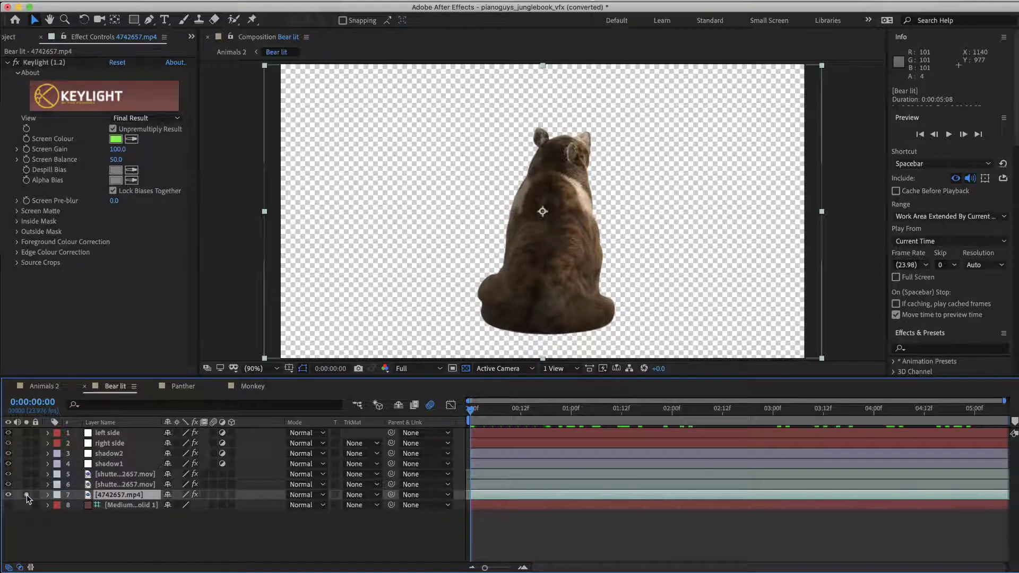
left_click(26, 496)
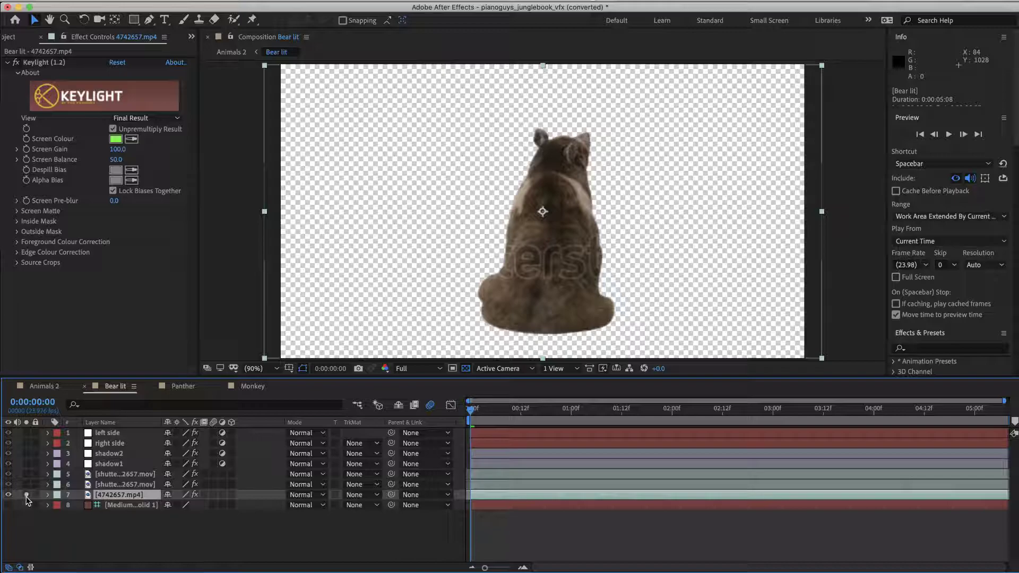
left_click(27, 495)
left_click(27, 495)
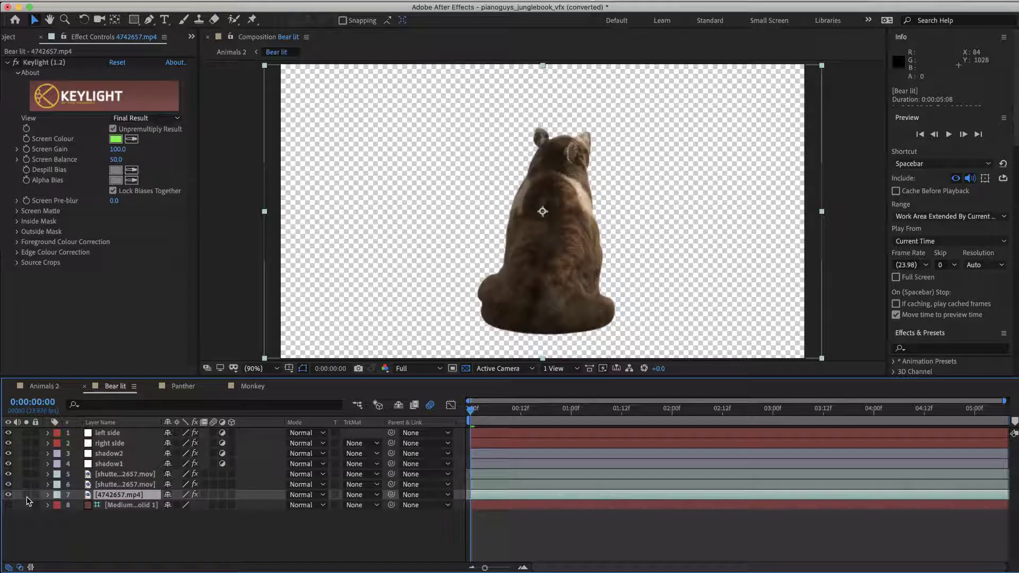
left_click(26, 496)
left_click(27, 495)
left_click(8, 495)
- Try a different Levels setting on the left side adjustment layer, and undo the change
left_click(108, 433)
left_click(112, 444)
left_click(111, 434)
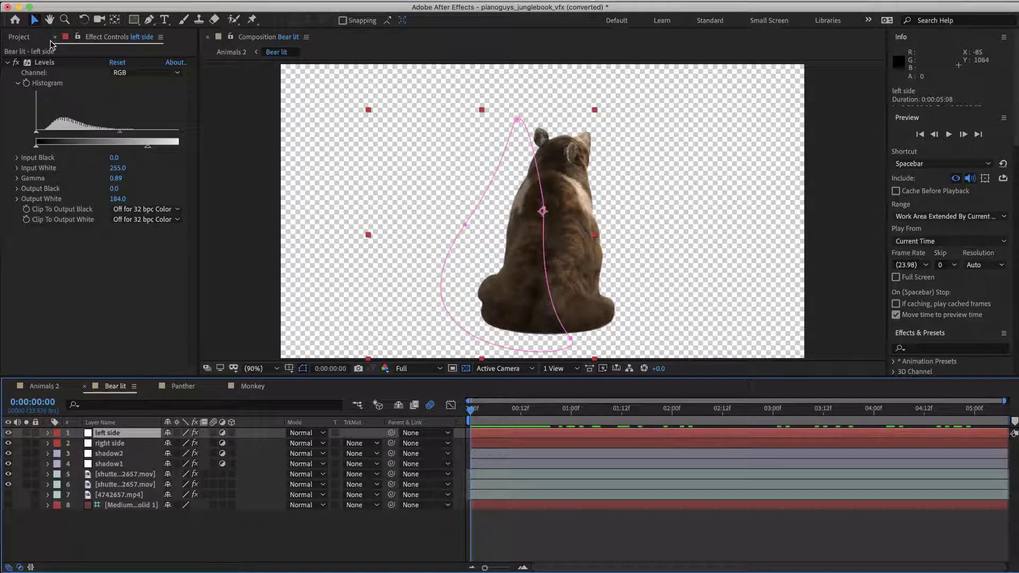
left_click(45, 62)
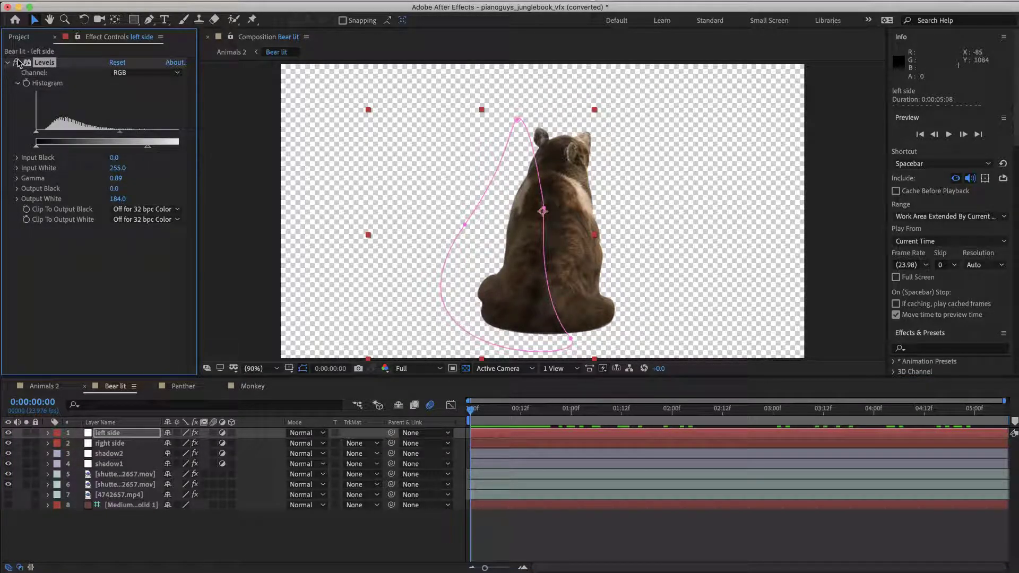
left_click_drag(122, 136, 110, 136)
key("super+z")
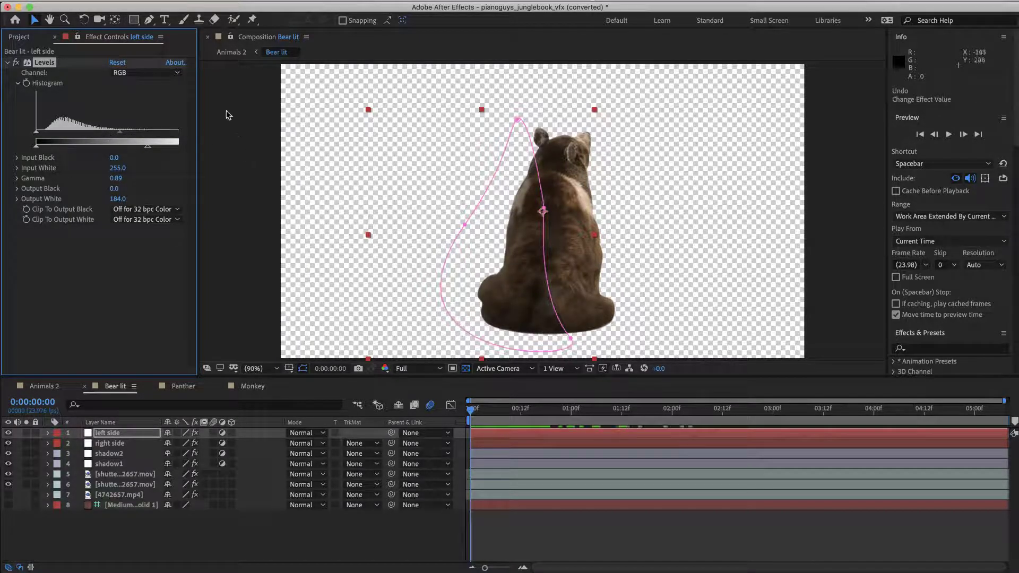
- Widen the effect settings area and toggle the left side and right side layers to compare their effect on the bear
left_click_drag(199, 97, 216, 101)
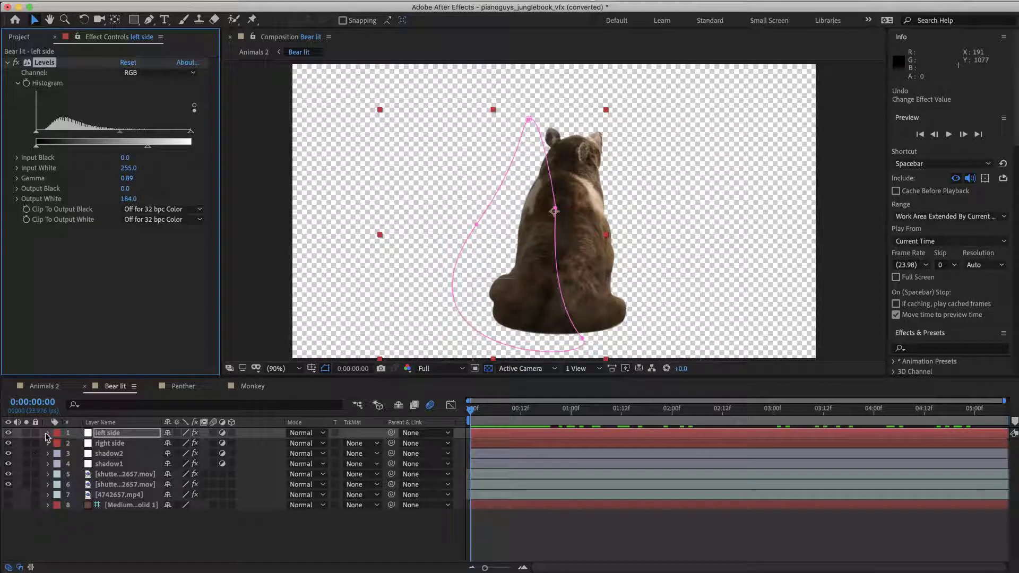
left_click(8, 433)
left_click(8, 433)
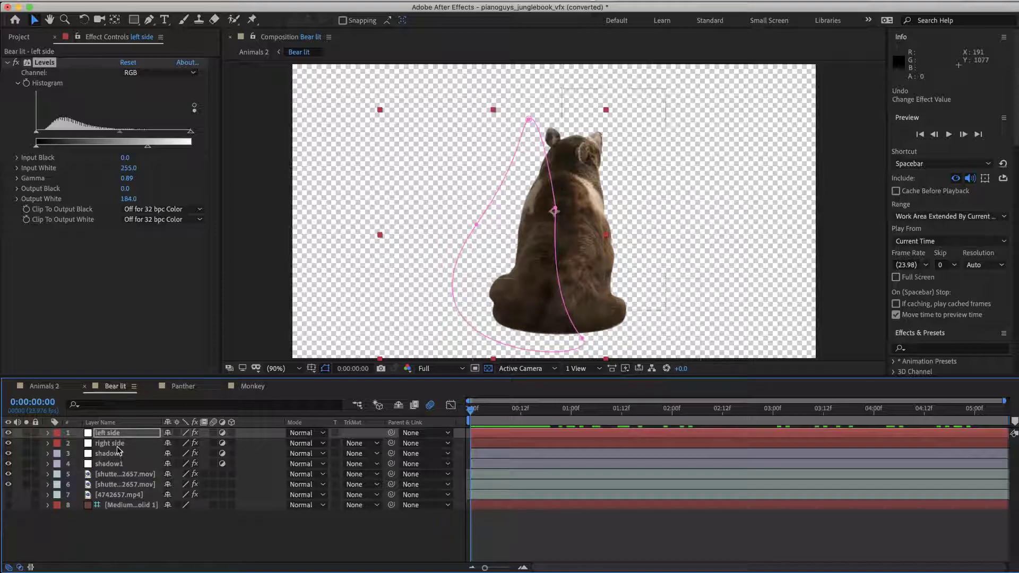
key("ctrl+Down")
left_click(8, 443)
left_click(8, 444)
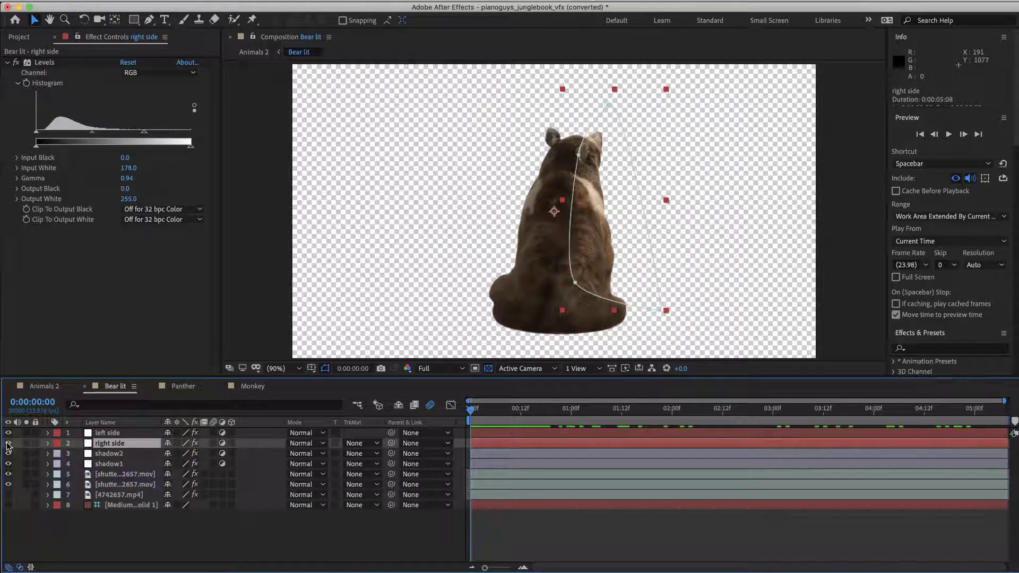
- Toggle the shadow2 and shadow1 adjustment layers off and on to compare the shading at the bear's base
left_click(118, 454)
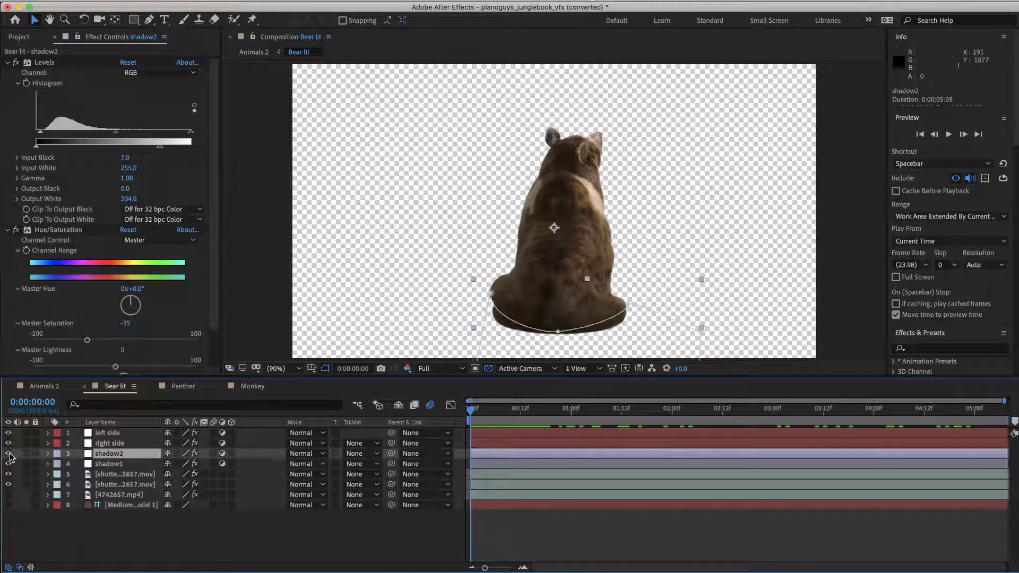
left_click(8, 454)
left_click(115, 464)
left_click(8, 464)
left_click(8, 464)
left_click(8, 464)
left_click(8, 464)
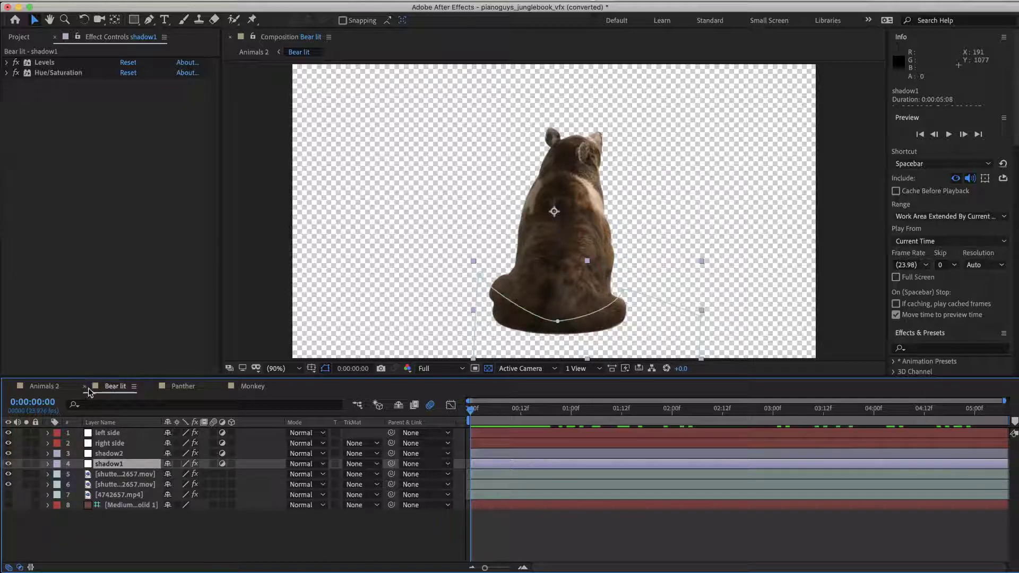
- Return to the Animals 2 composition and compare the bear with the Bear lit layer's first Levels effect off and on
left_click(50, 391)
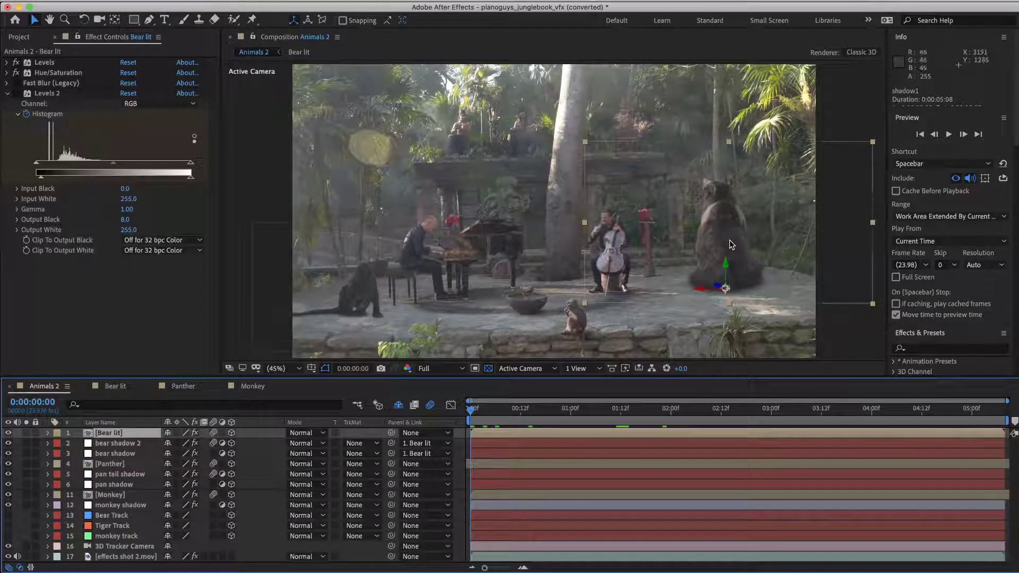
scroll(759, 258, "up", 2)
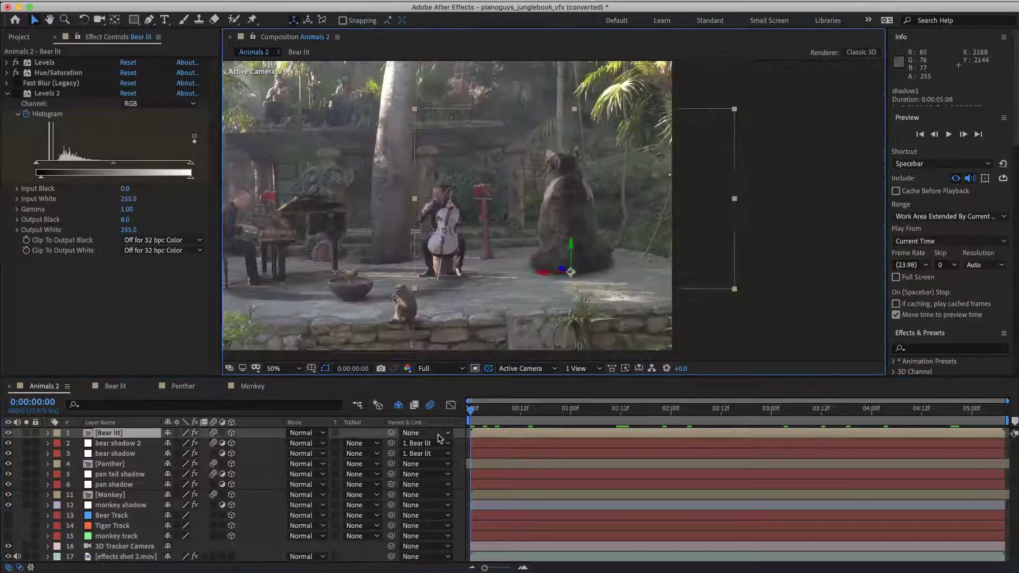
left_click(569, 435)
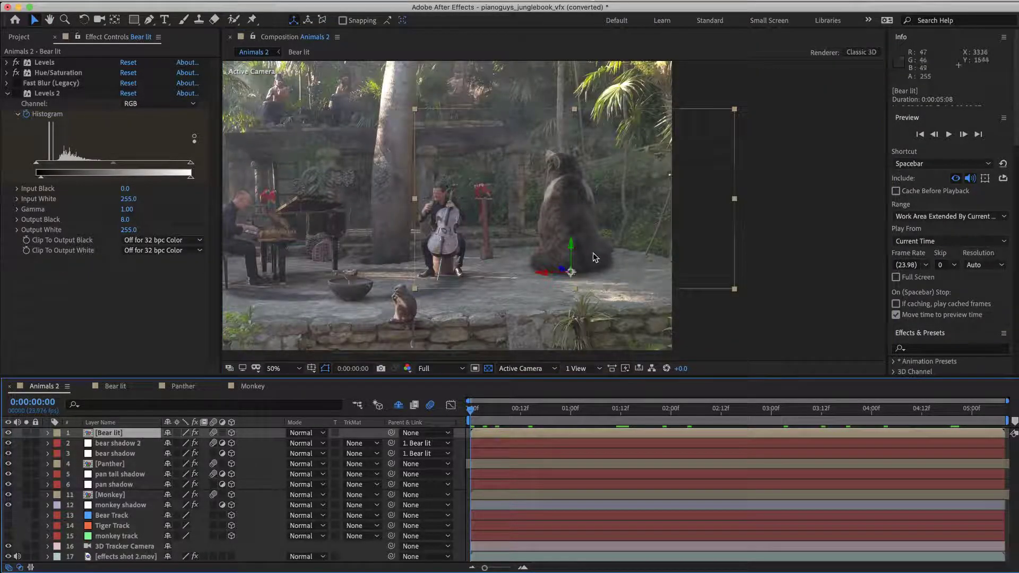
scroll(594, 255, "up", 1)
left_click(46, 63)
left_click(17, 62)
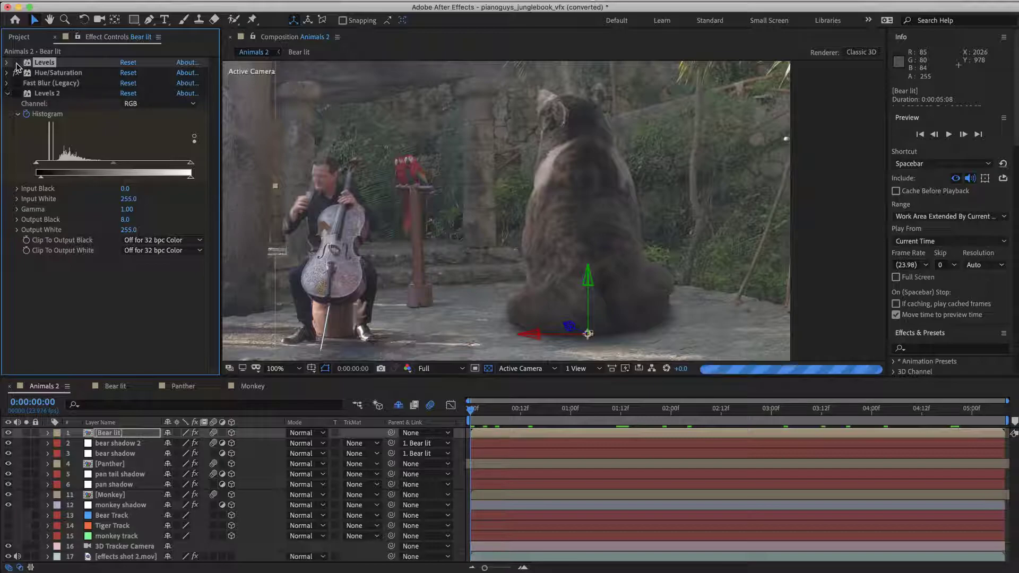
left_click(17, 63)
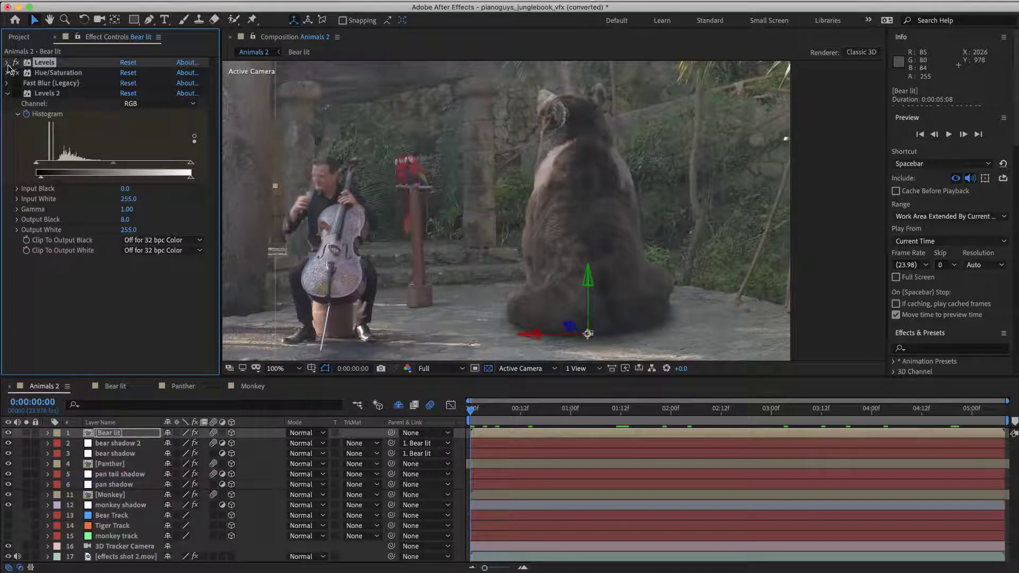
- Expand the first Levels effect on Bear lit and review its Red, Green and Blue channel settings
left_click(8, 64)
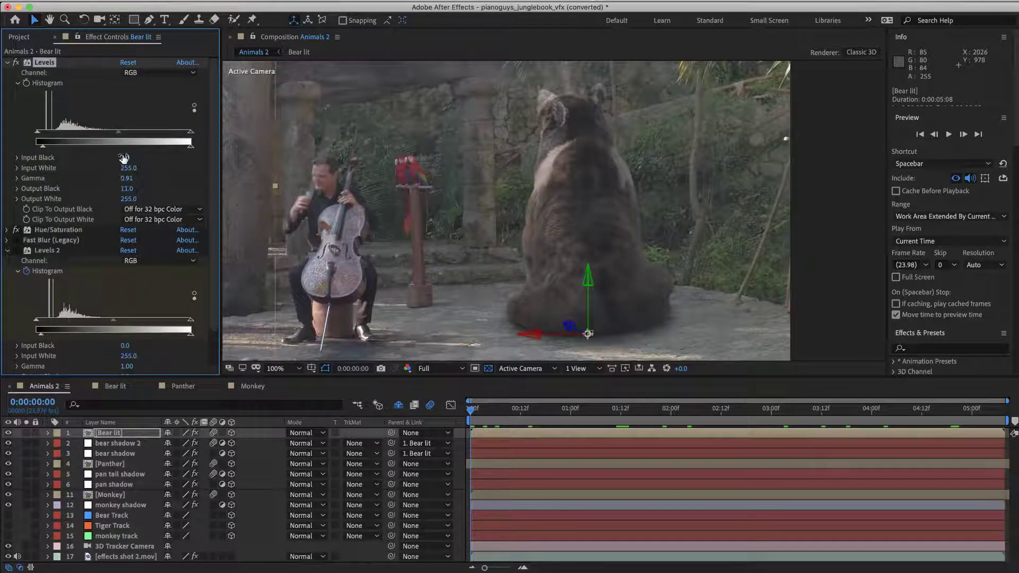
left_click(148, 73)
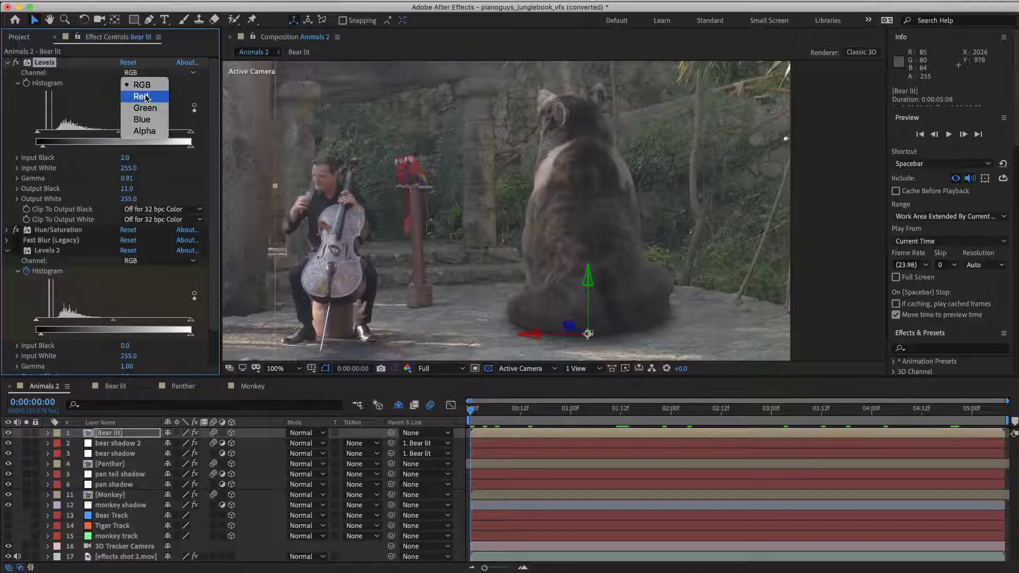
left_click(147, 96)
left_click(149, 73)
left_click(150, 108)
left_click(149, 72)
left_click(151, 120)
- View only the red channel in the composition and in Bear lit's first Levels effect, comparing the bear with that effect off and on
left_click(407, 368)
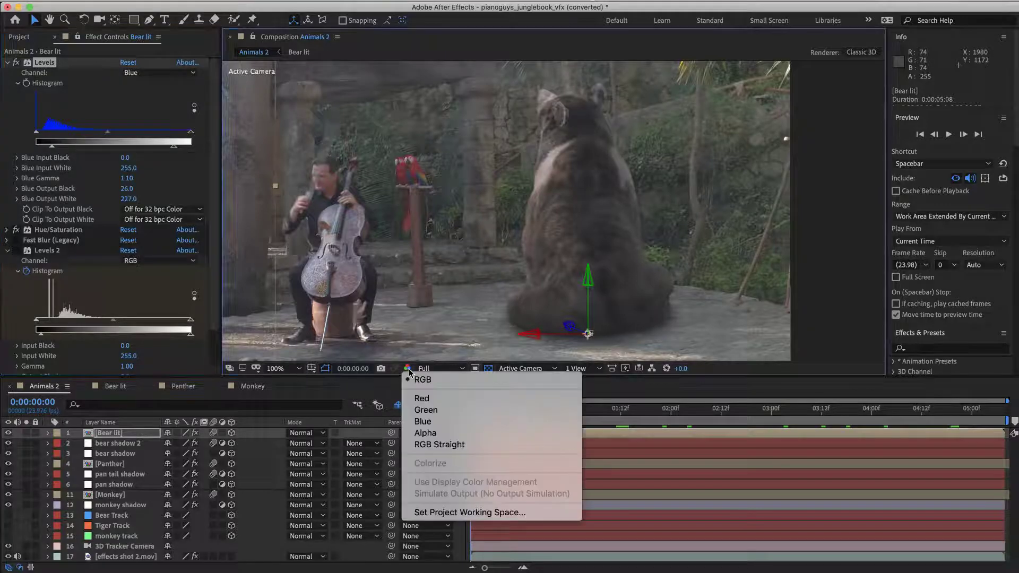
left_click(422, 398)
left_click(149, 73)
left_click(141, 96)
left_click(17, 63)
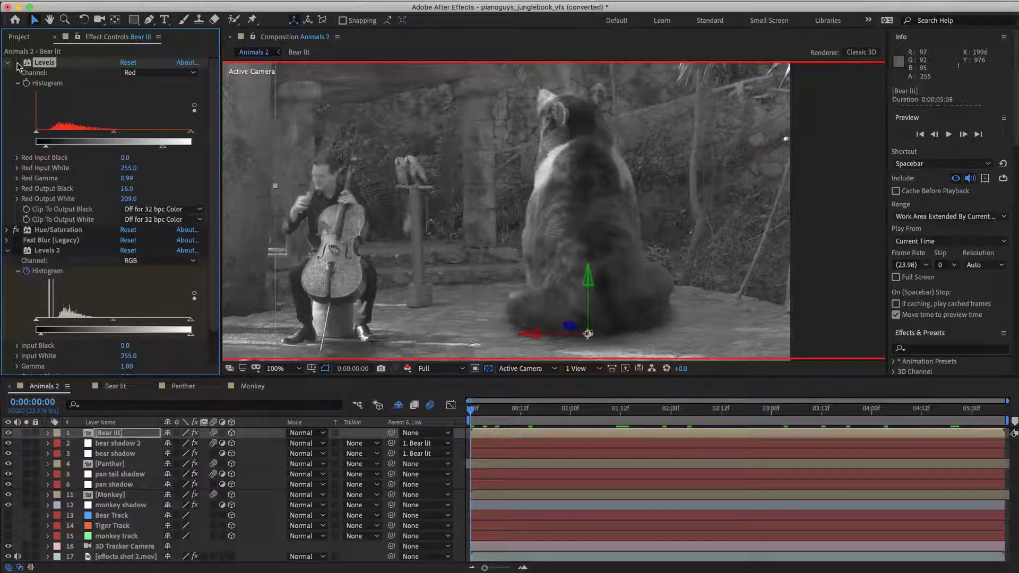
left_click(16, 62)
left_click(17, 63)
left_click(16, 63)
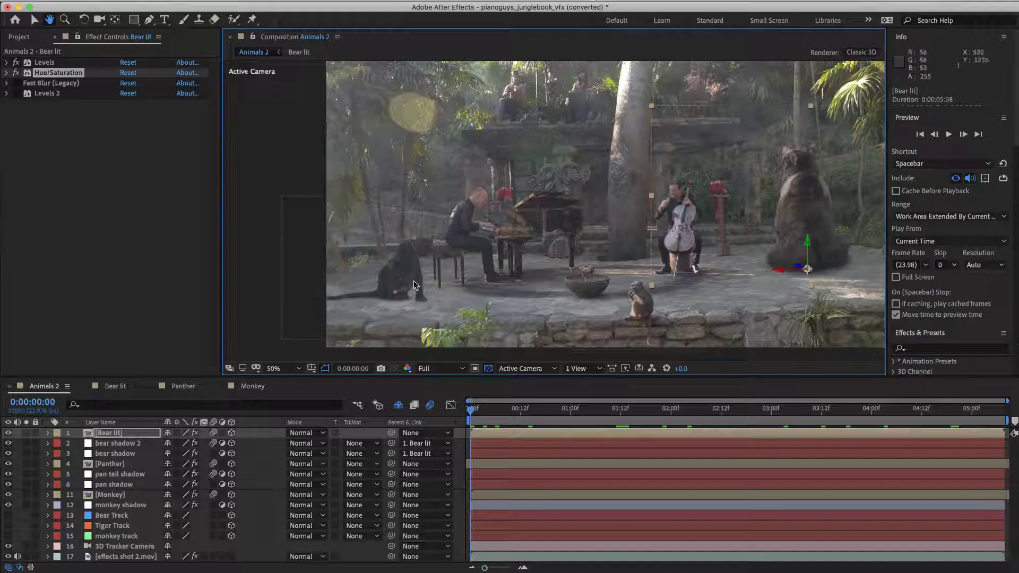
- Select the Panther layer and compare the panther with its first Levels effect off and on
left_click(414, 281)
left_click(16, 62)
left_click(17, 62)
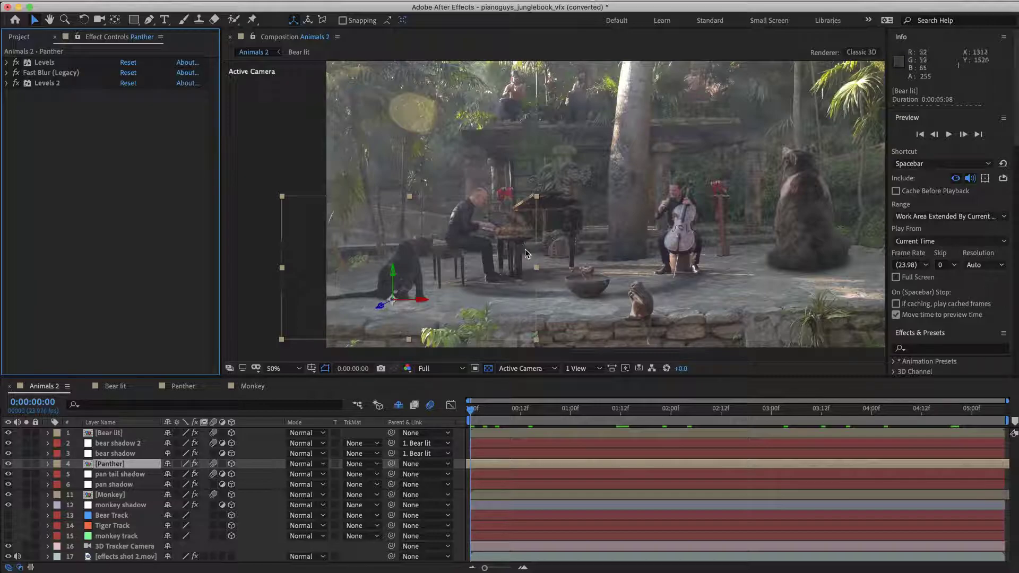
key("comma")
key("period")
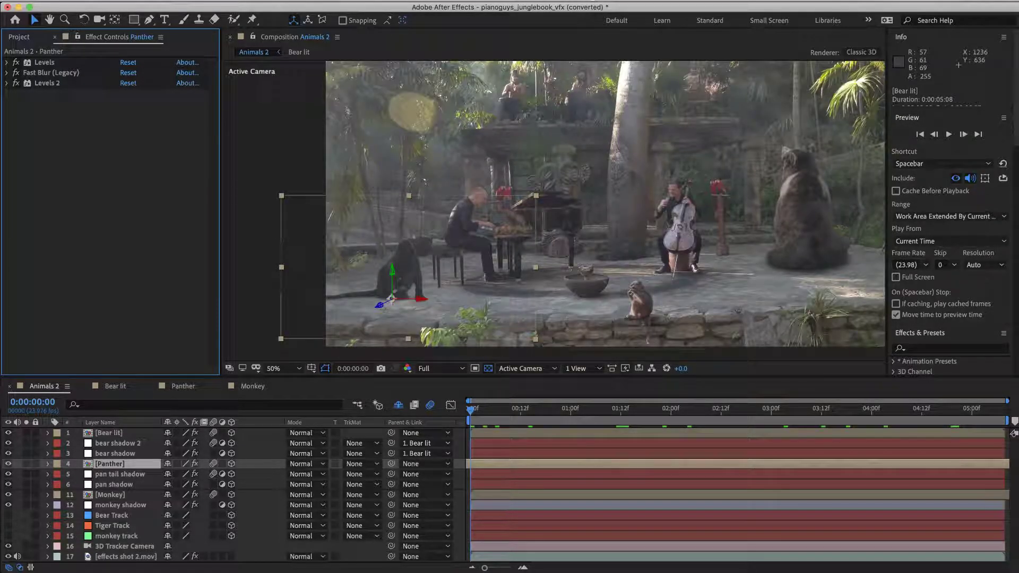
- Preview the rendered Trio_3.mov, scrubbing back to the start and forward towards the end, and close the preview
key("space")
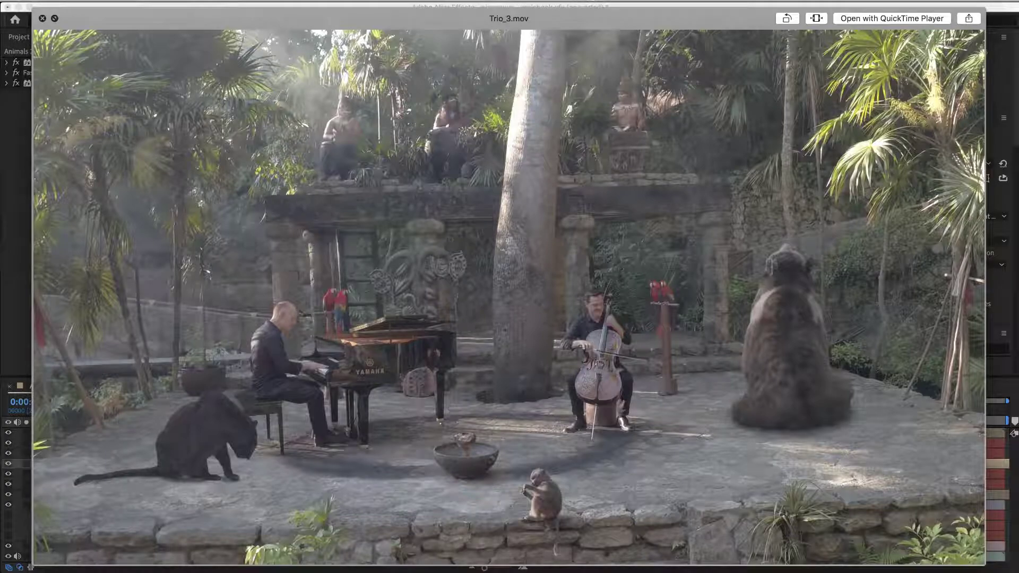
left_click_drag(906, 552, 157, 537)
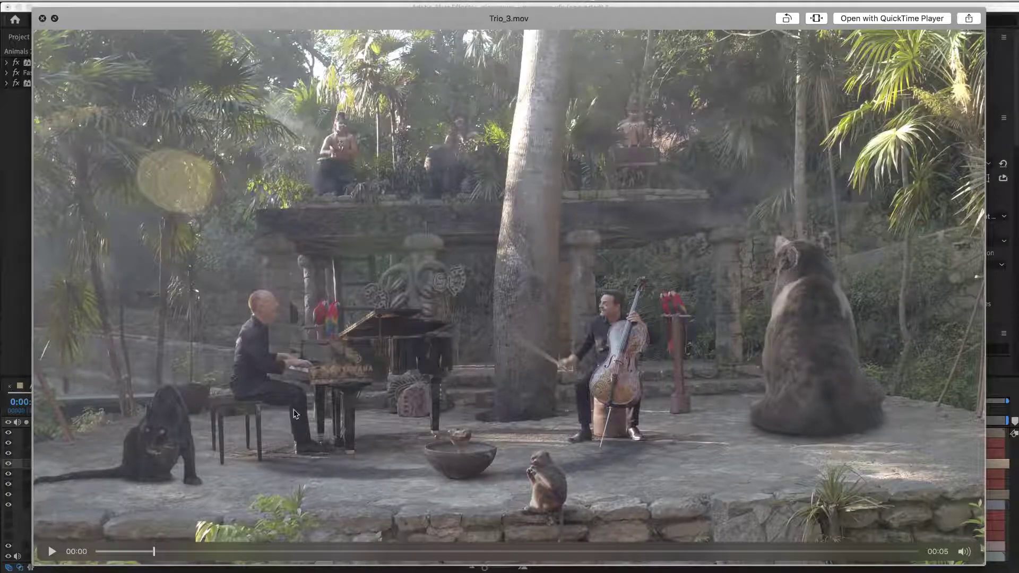
left_click_drag(183, 554, 754, 563)
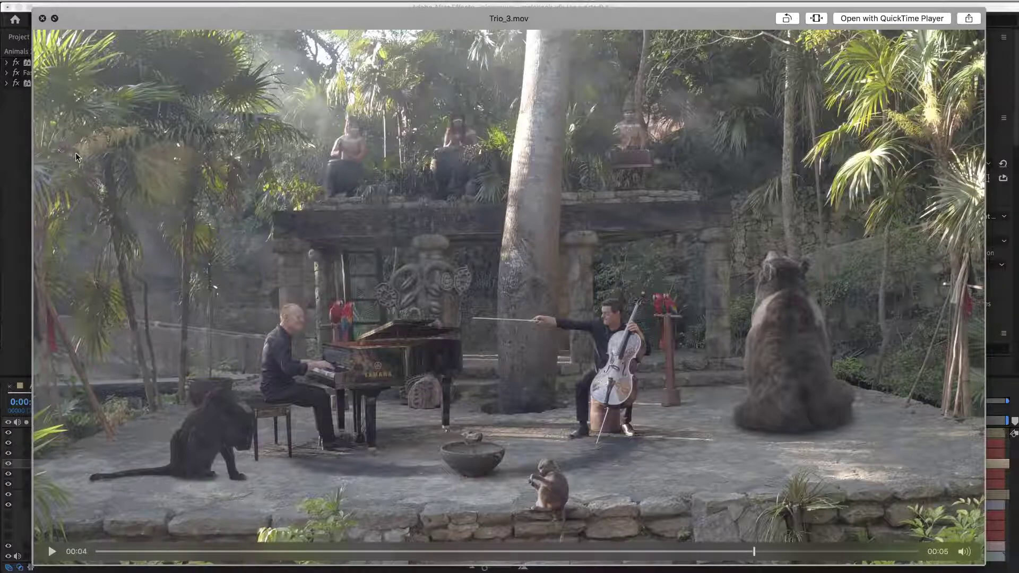
key("space")
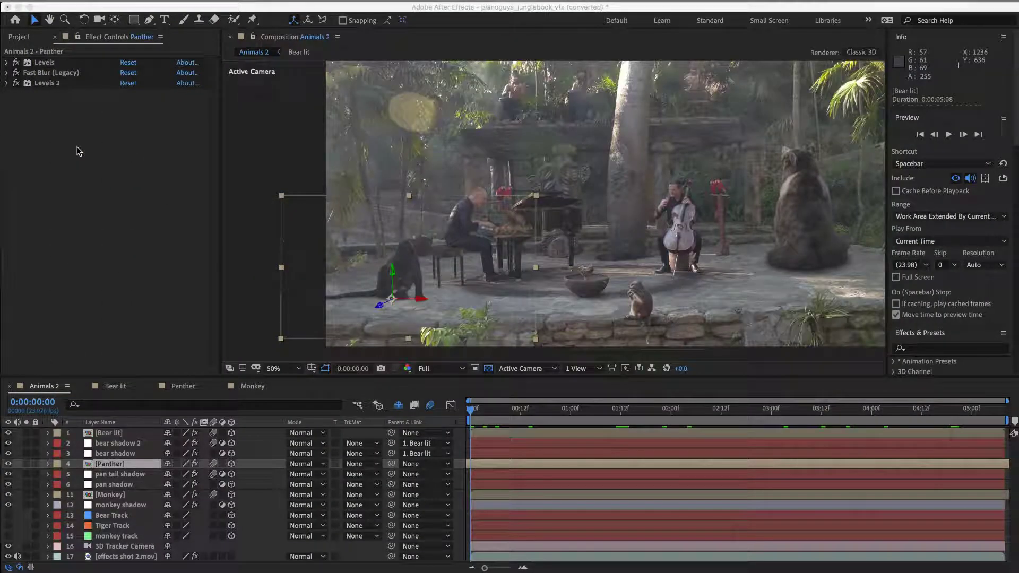
- Reveal the Panther layer's keyframes and expand its Levels 2 effect to examine the keyed histogram at 0:00:02:16
left_click(109, 468)
key("u")
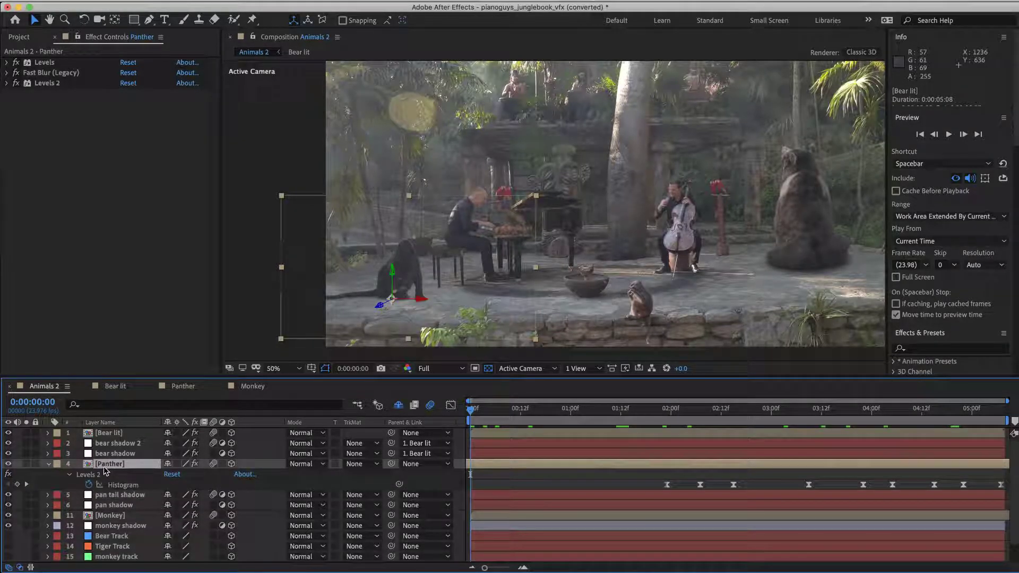
left_click(737, 420)
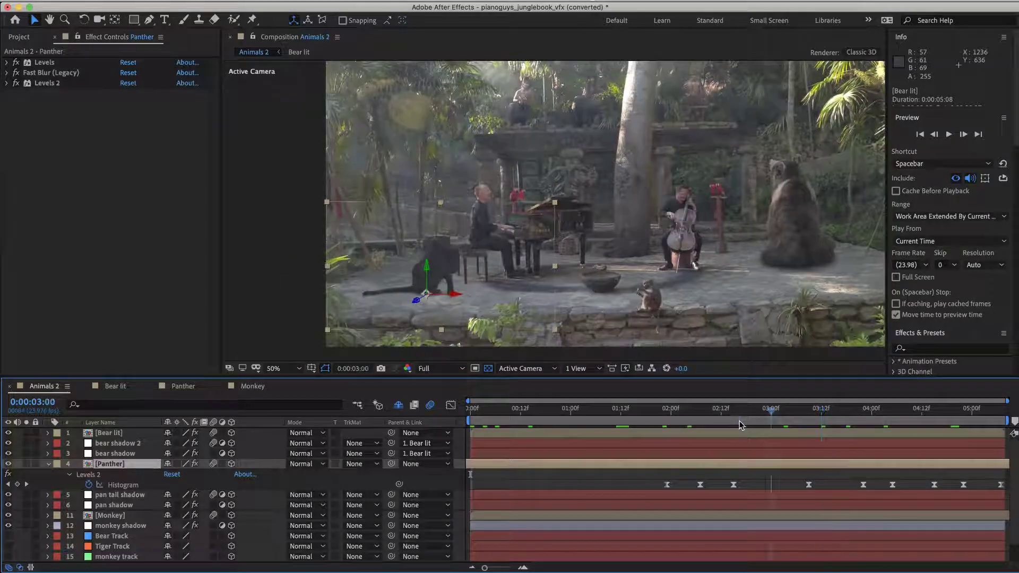
left_click(123, 486)
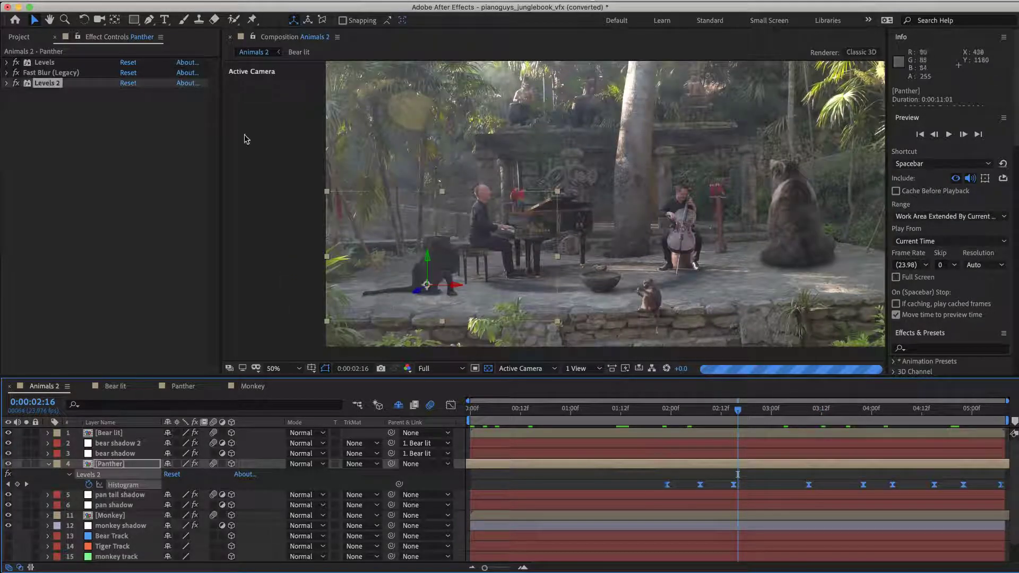
left_click(8, 83)
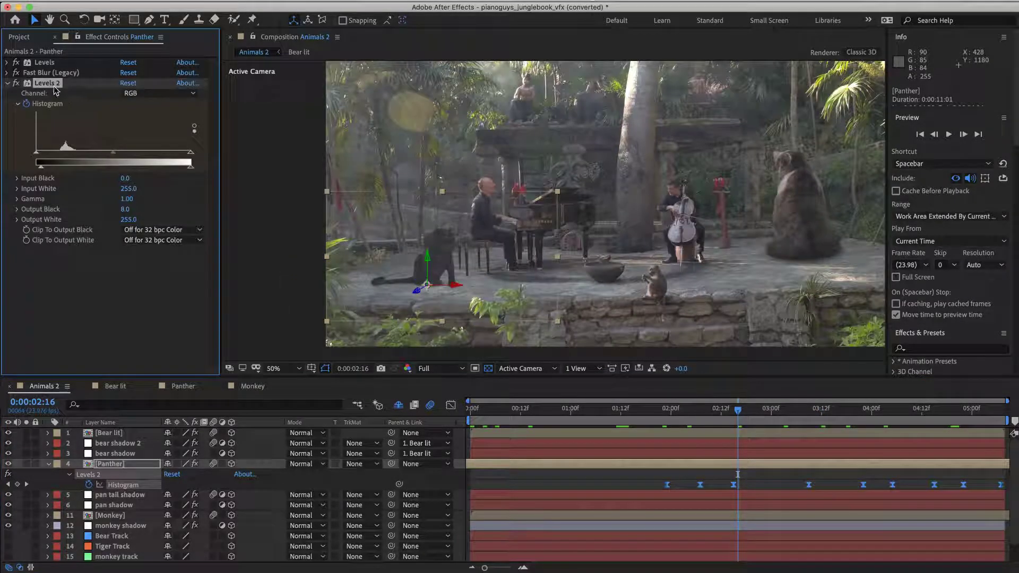
- Examine the panther's brightness changes across the Levels 2 keyframes, hide the keyframes and play back the composition
left_click(658, 411)
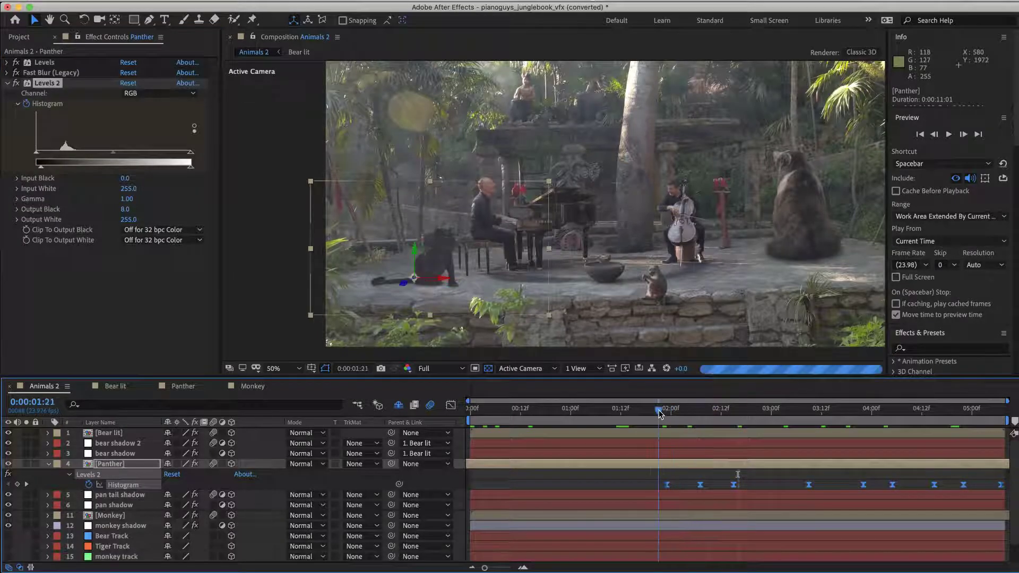
left_click_drag(658, 413, 701, 418)
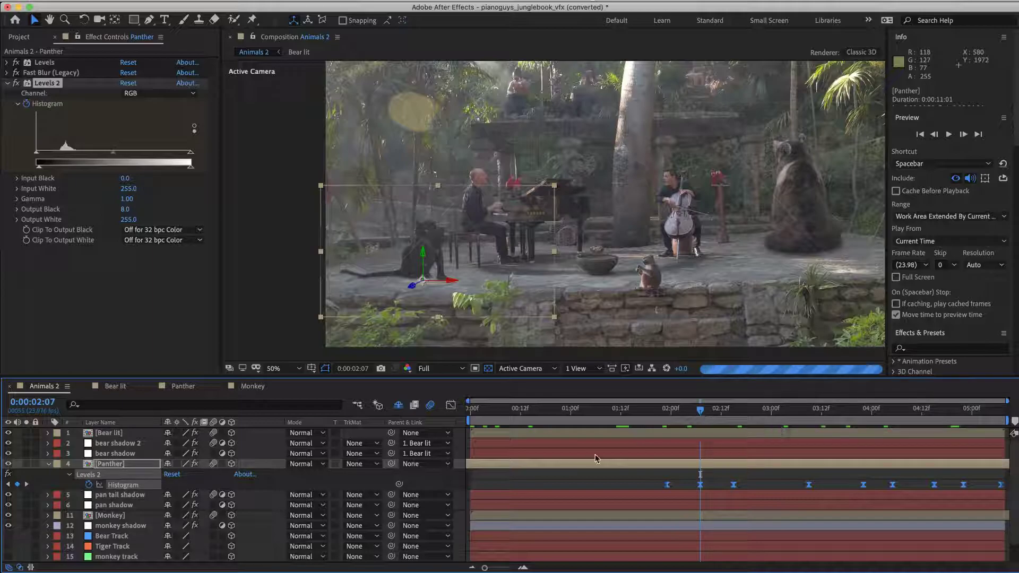
key("space")
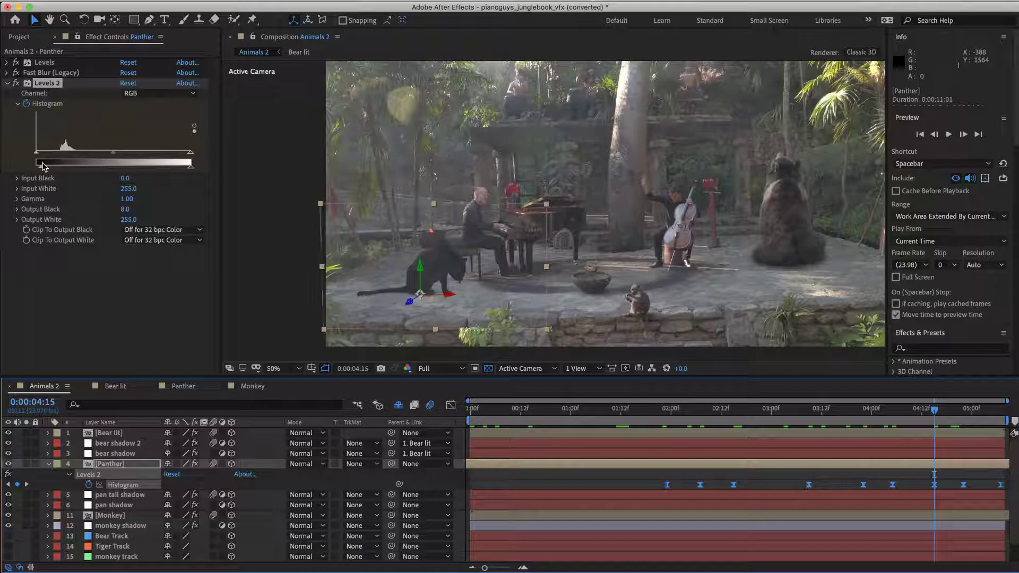
key("j")
key("u")
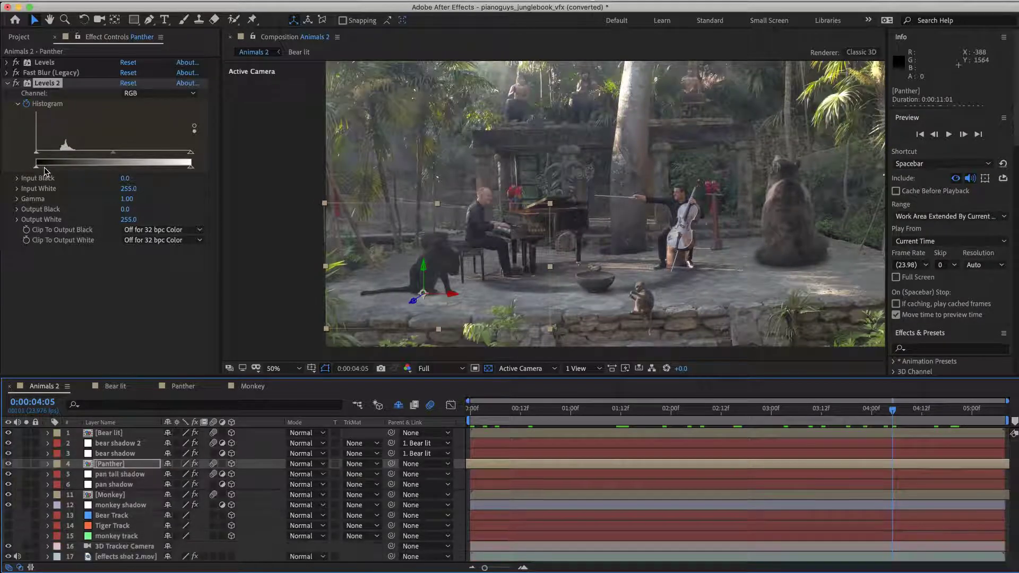
key("space")
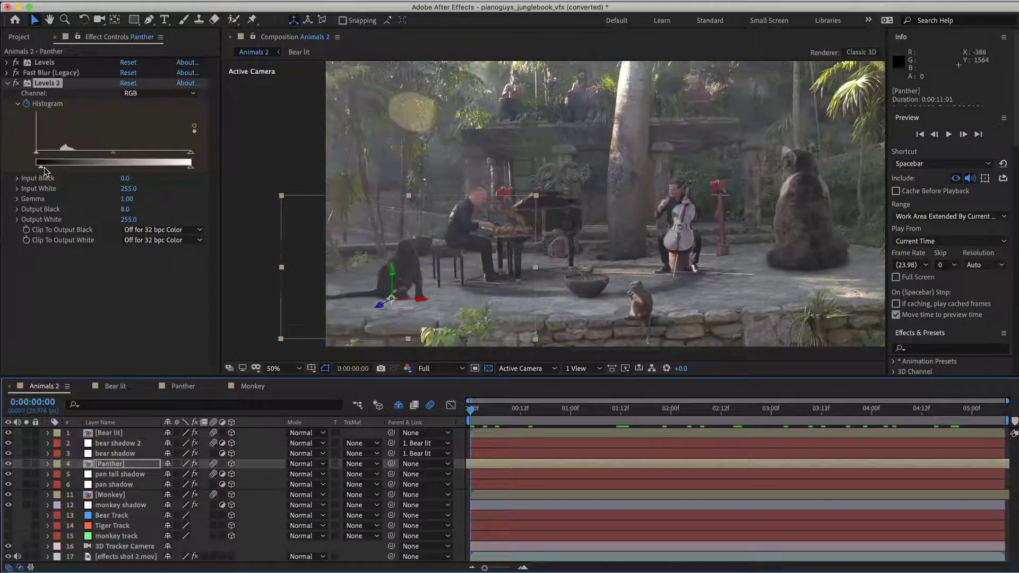
key("space")
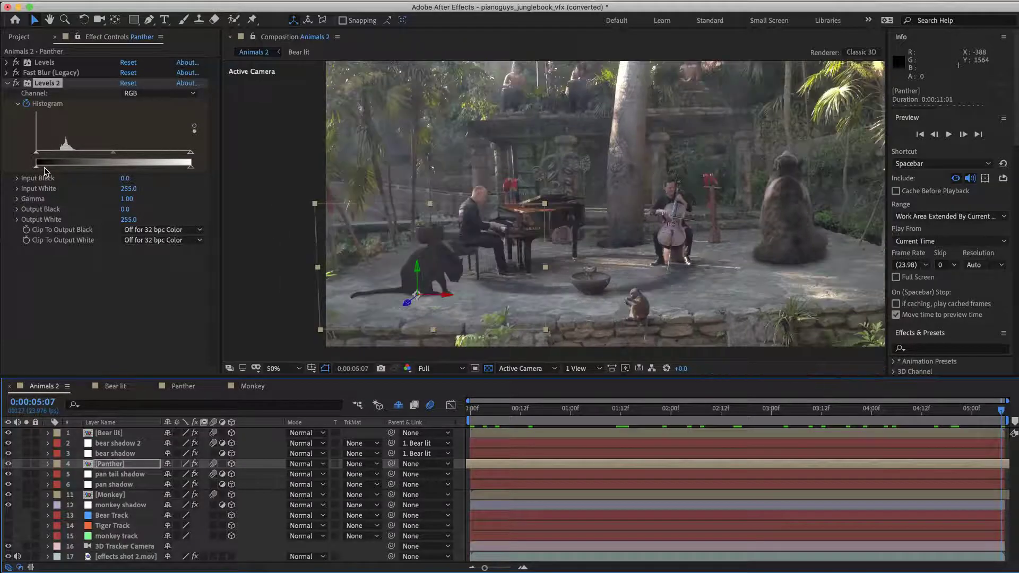
- Compare the bear's base with the bear shadow 2 layer off and on at 0:00:01:19
left_click(650, 410)
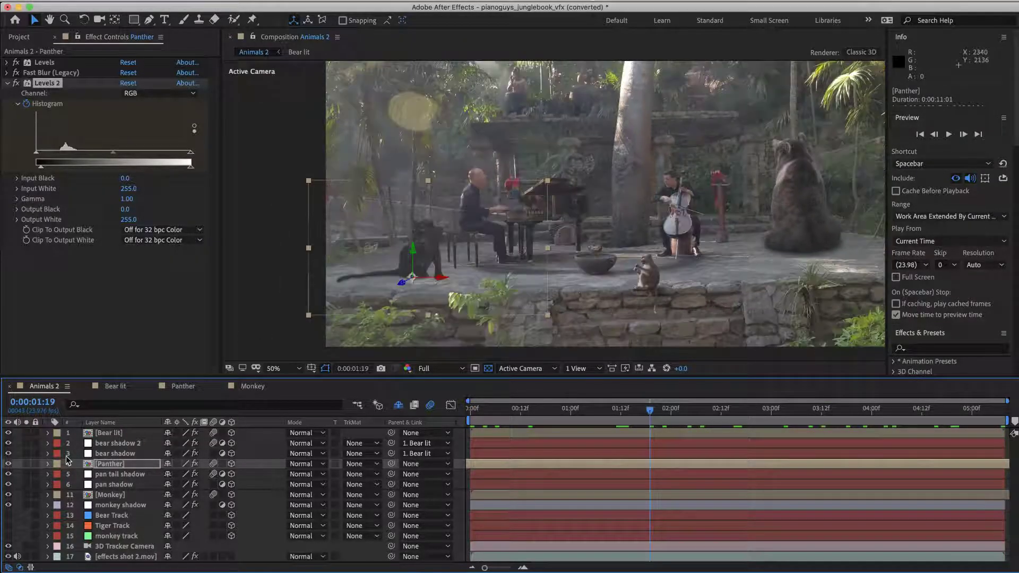
left_click(125, 445)
left_click(9, 444)
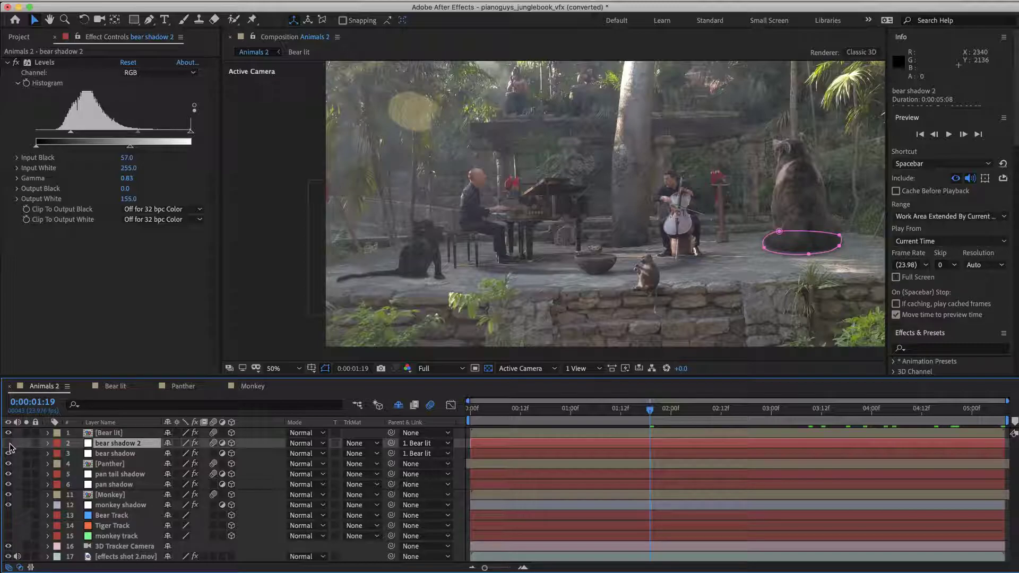
left_click(9, 444)
left_click(724, 304)
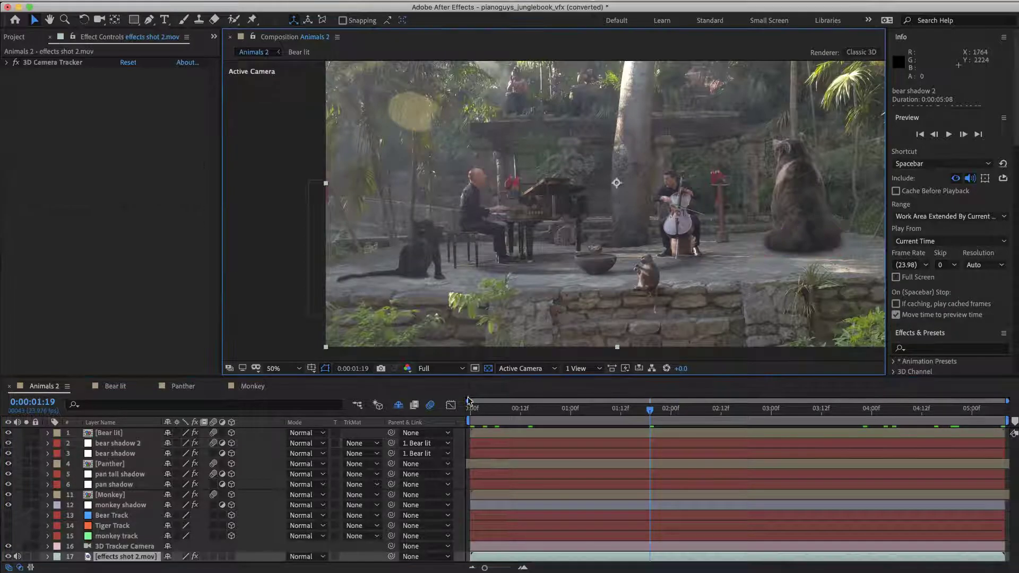
- Toggle the bear shadow layer off and on repeatedly to compare the shadow around the bear's base
left_click(8, 454)
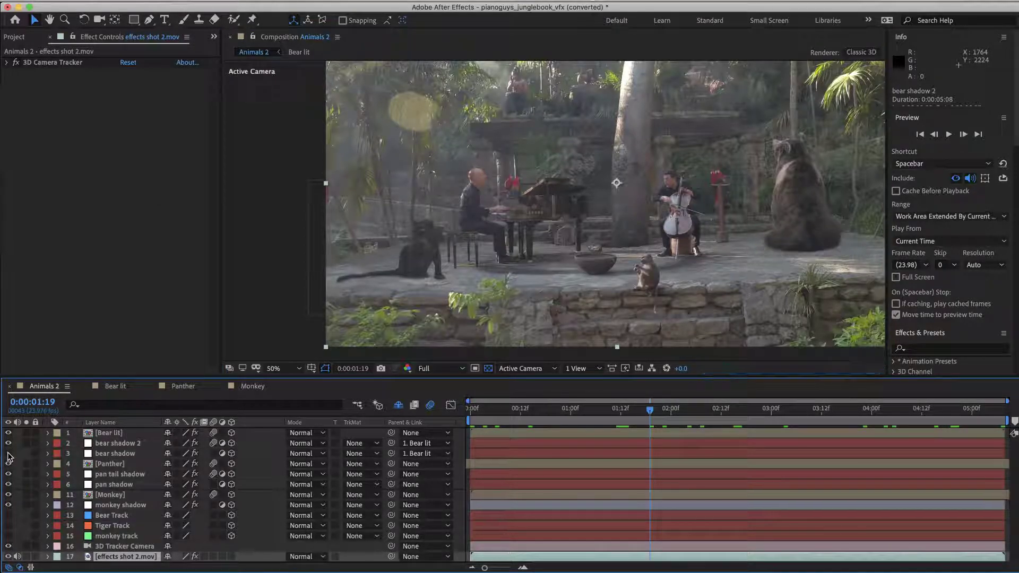
left_click(8, 454)
left_click(8, 454)
left_click(8, 453)
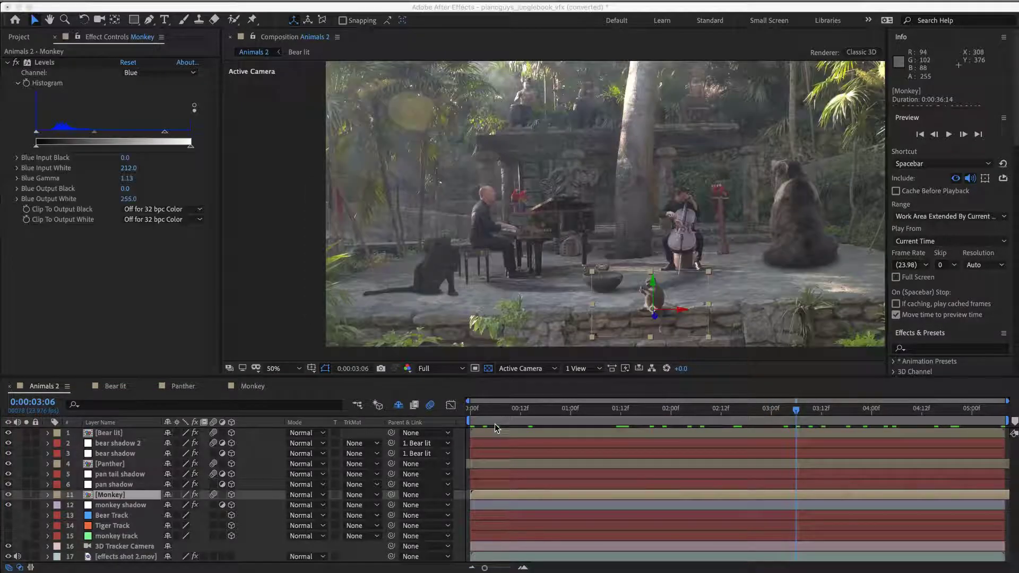
- Open the Panther composition at 0:00:06:12 and give the motion blur layer's Mask 1 outline a dark red colour
double_click(91, 465)
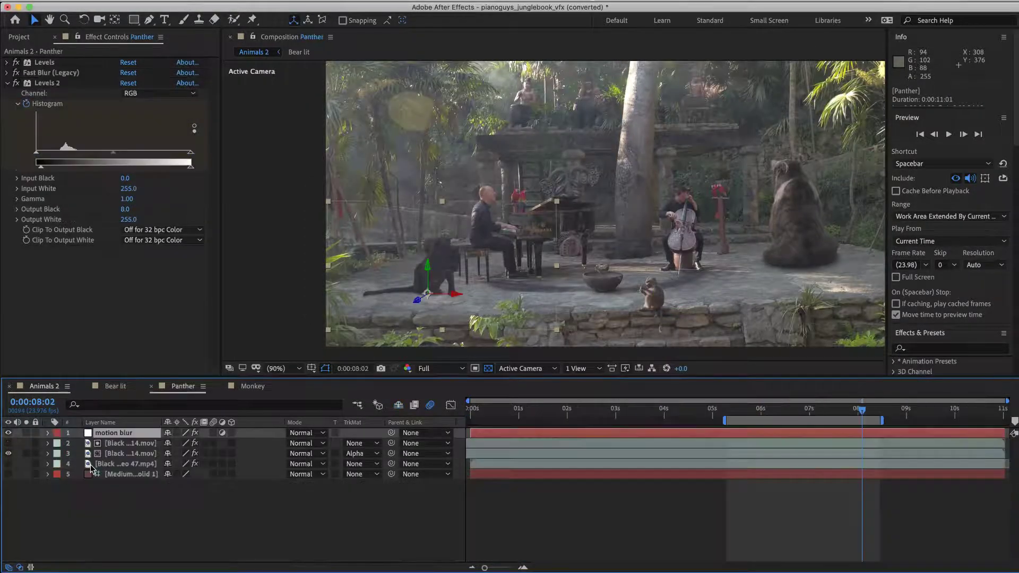
left_click(785, 417)
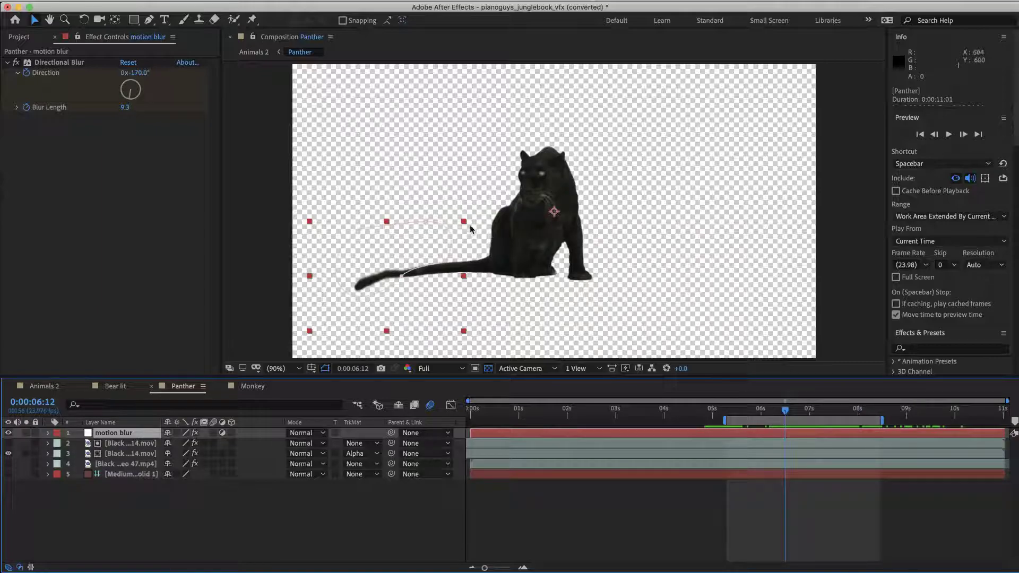
left_click(407, 222)
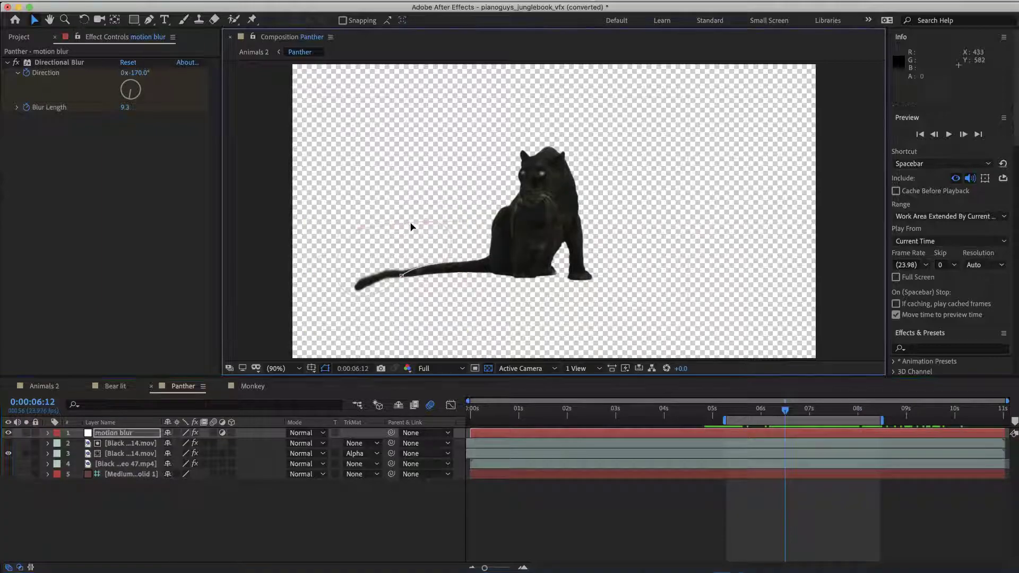
key("m")
left_click(79, 444)
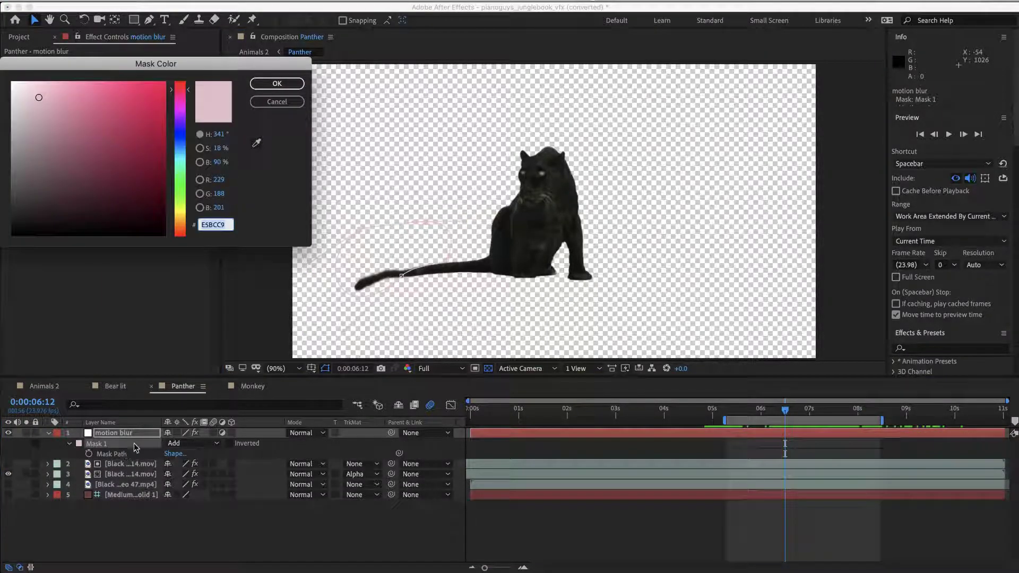
left_click(277, 84)
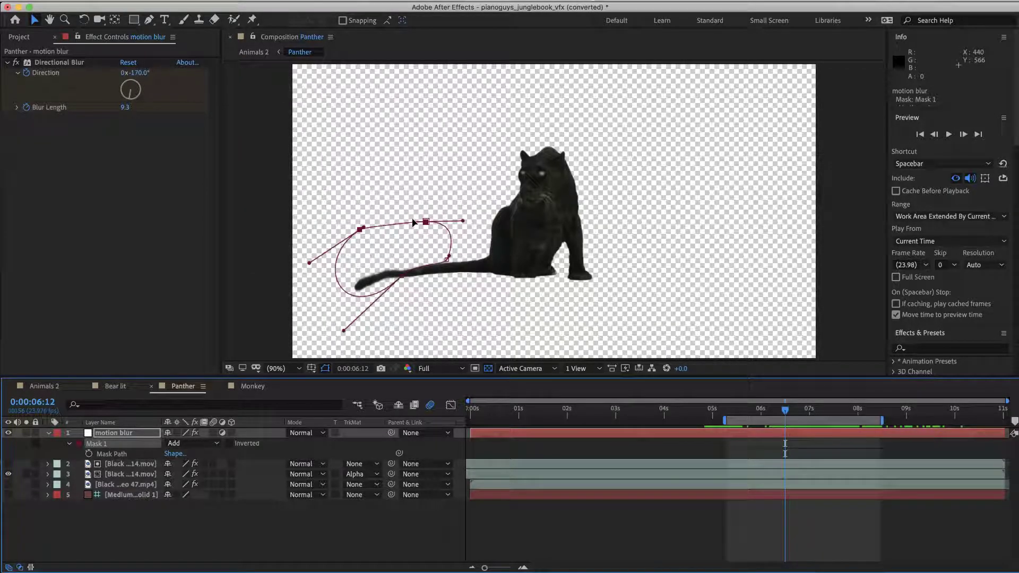
left_click(140, 542)
left_click(484, 436)
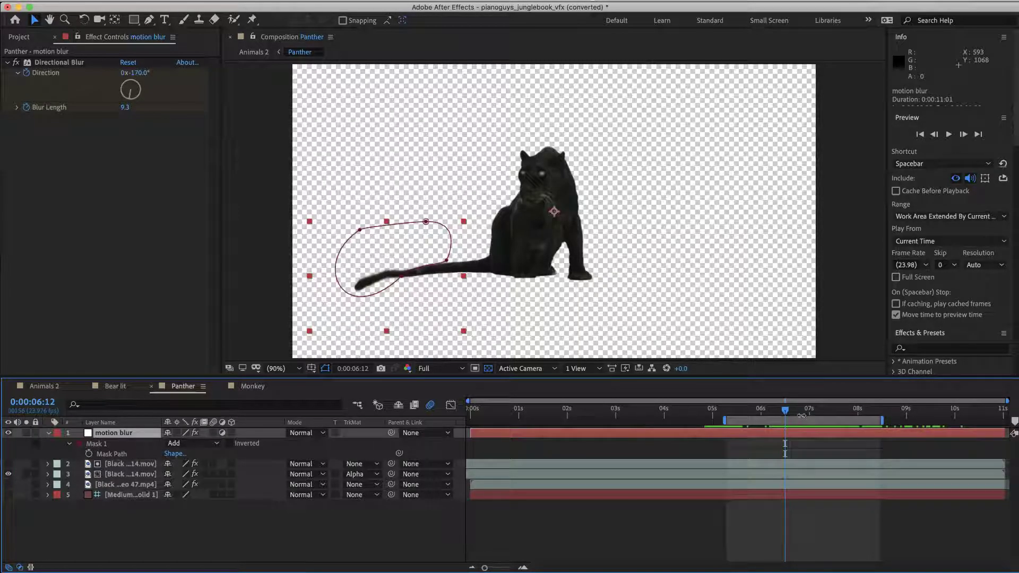
- Compare the panther's tail flick with the motion blur layer off and on, and select its Directional Blur effect at 0:00:07:04
left_click_drag(786, 412, 815, 413)
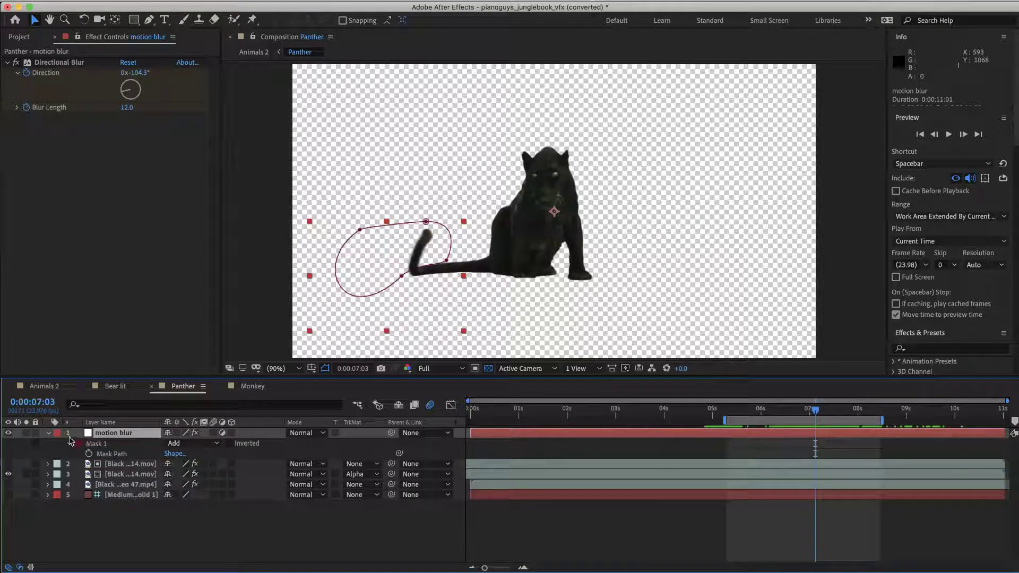
left_click(8, 432)
left_click_drag(814, 415, 779, 415)
key("space")
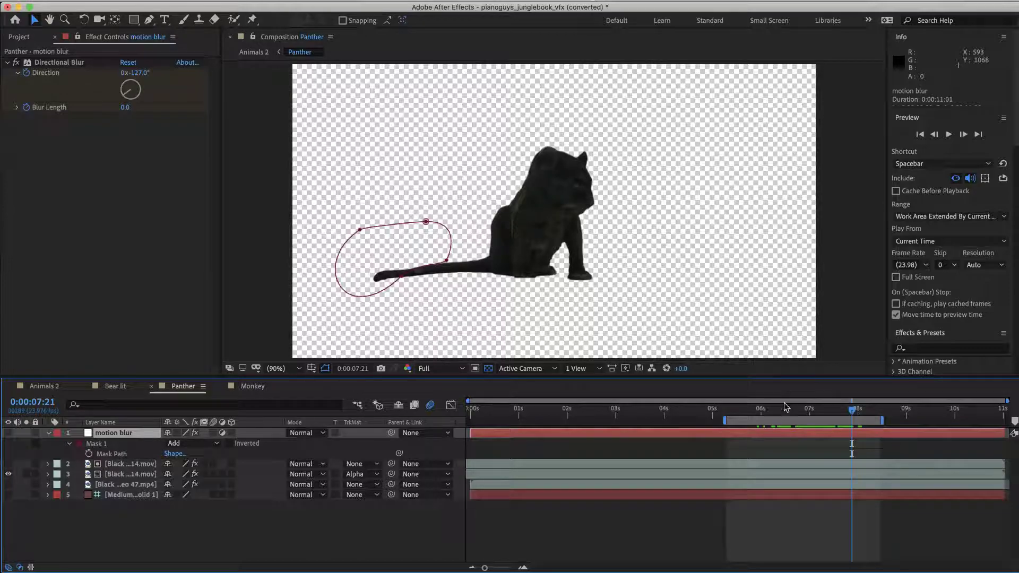
left_click_drag(794, 412, 817, 413)
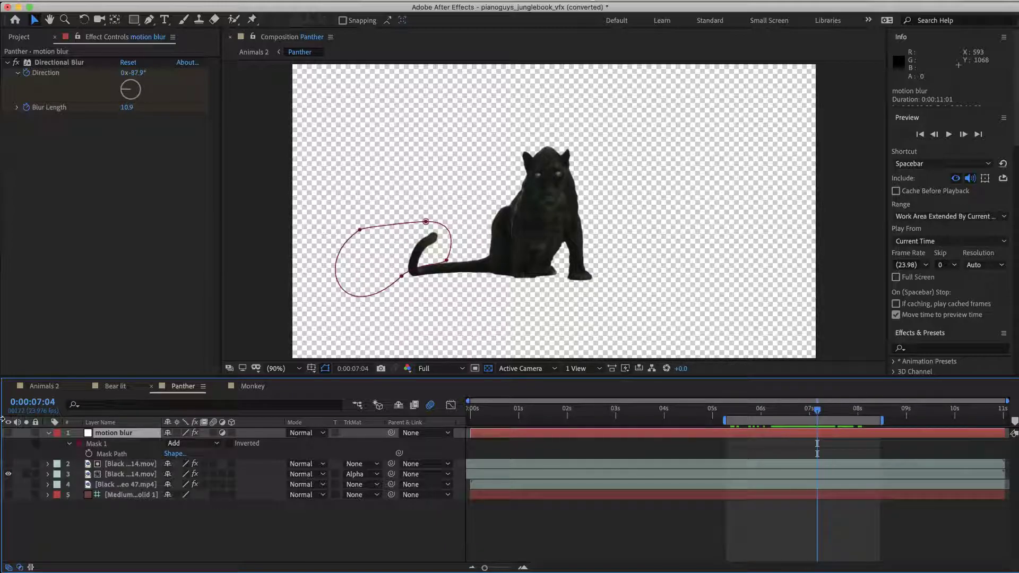
left_click(8, 434)
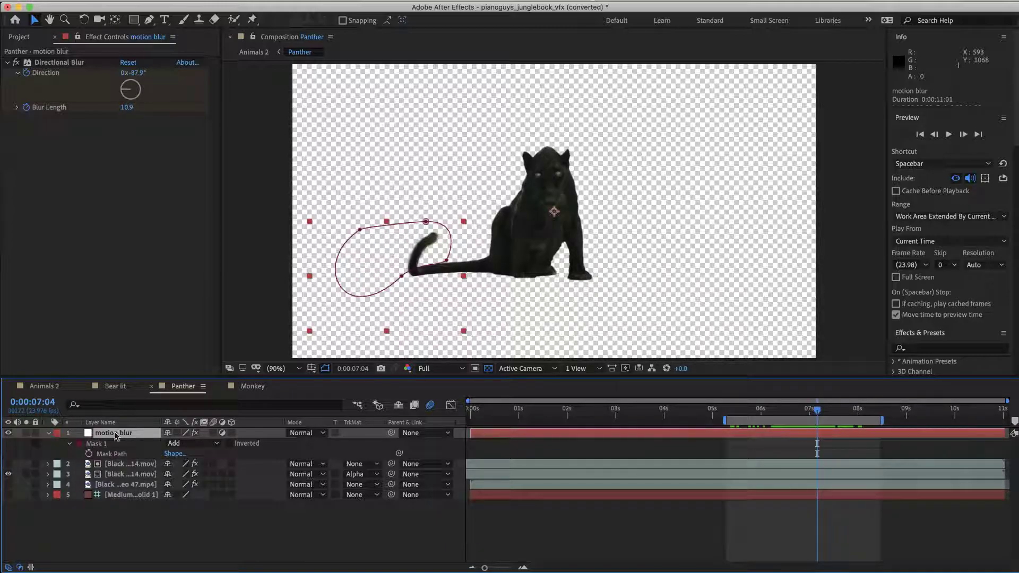
left_click(61, 62)
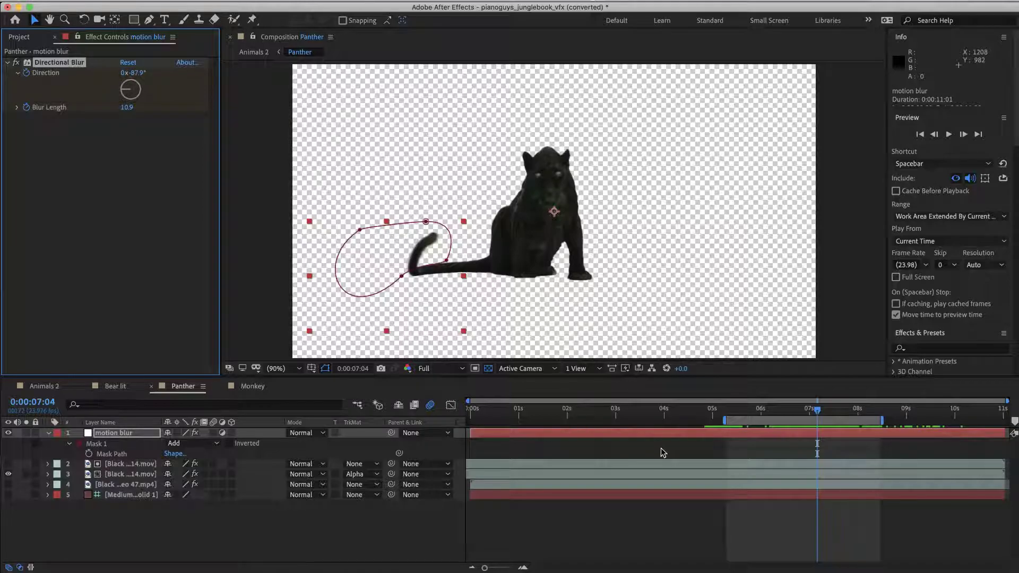
- Reveal the motion blur layer's Direction and Blur Length keyframes and review the panther's tail flick back to 0:00:07:01
key("u")
mouse_move(819, 420)
left_mouse_down()
mouse_move(840, 419)
mouse_move(796, 421)
mouse_move(811, 418)
left_mouse_up()
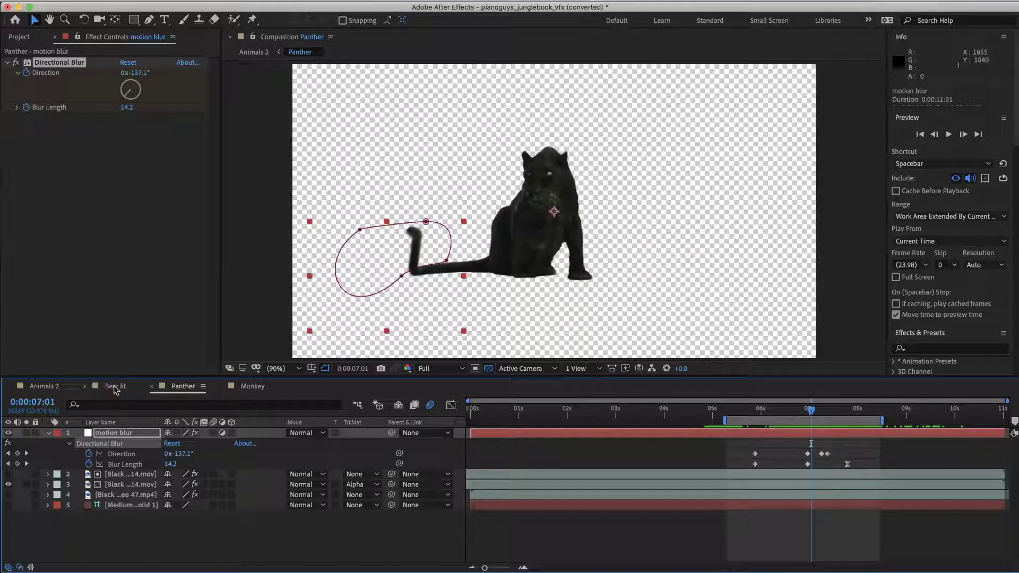
- In the Animals 2 composition, select the pan tail shadow layer and examine its mask beneath the panther's tail between 0:00:02:09 and 0:00:02:06
left_click(62, 386)
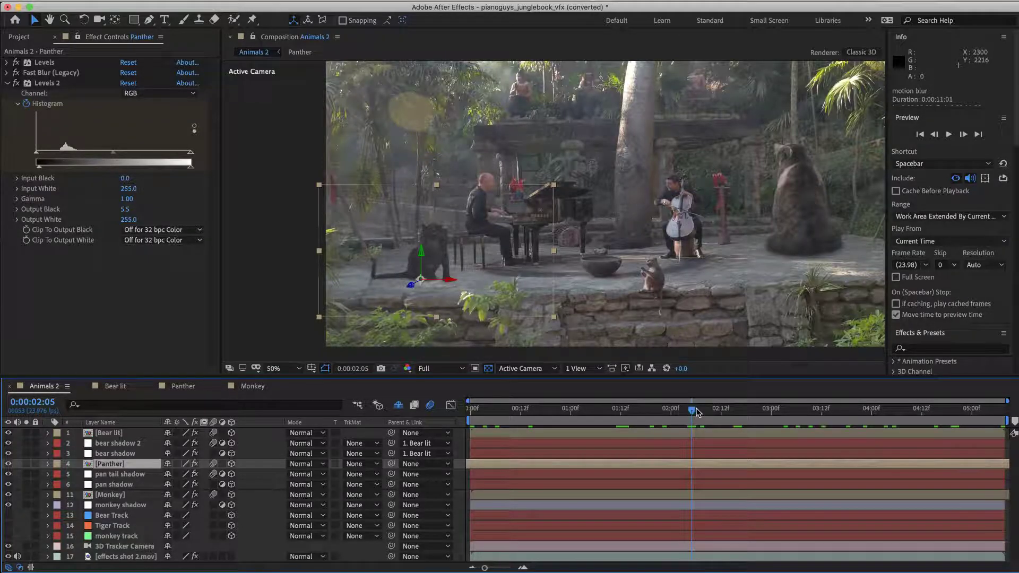
left_click_drag(692, 410, 709, 410)
left_click(381, 472)
scroll(571, 228, "up", 4)
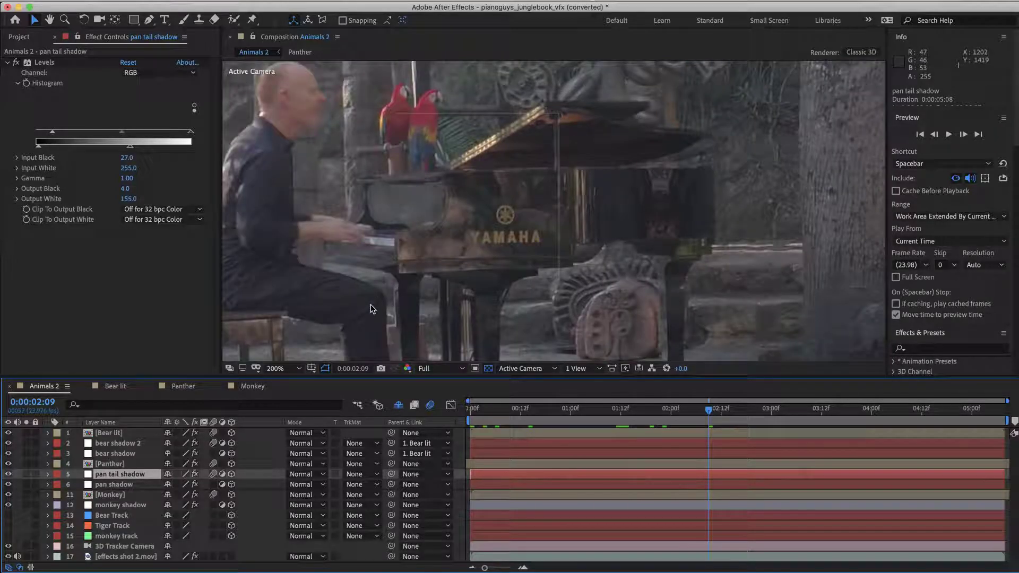
left_click_drag(364, 302, 769, 64)
left_click_drag(460, 213, 596, 214)
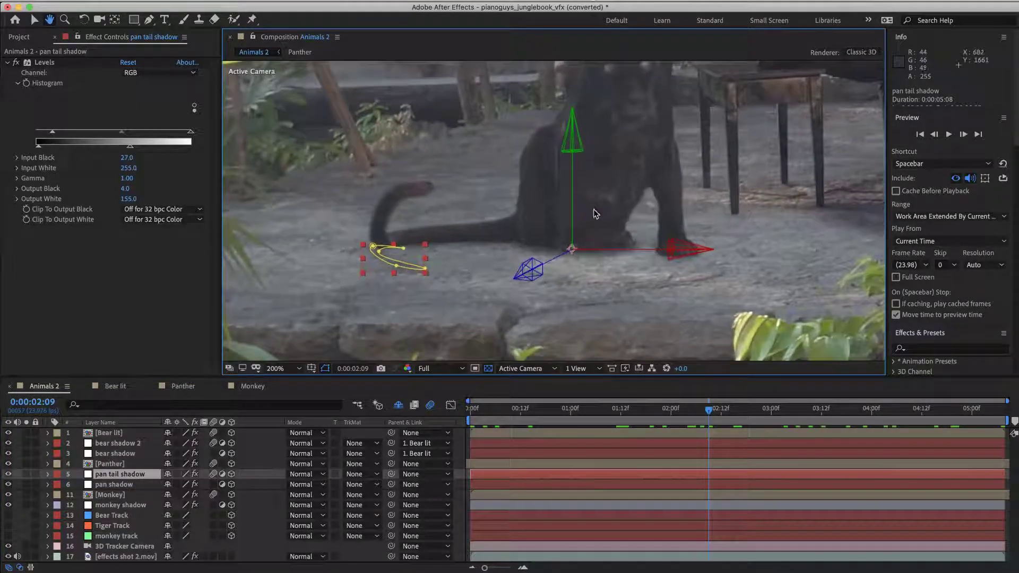
key("v")
mouse_move(706, 416)
left_mouse_down()
mouse_move(680, 415)
mouse_move(728, 415)
mouse_move(695, 415)
left_mouse_up()
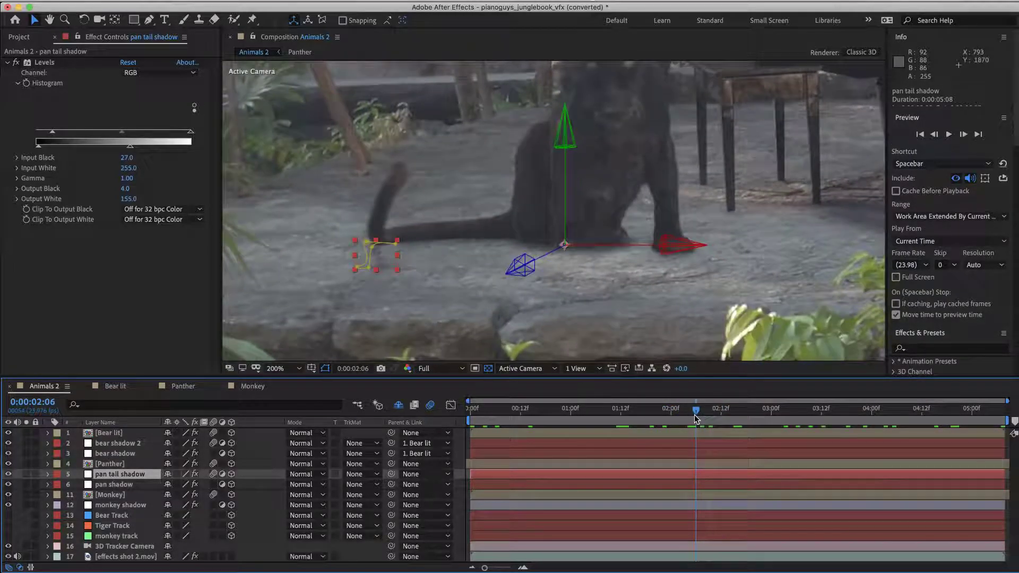
- Select the effects shot 2.mov layer and review the full jungle composite from 0:00:02:06 to 0:00:03:10
scroll(685, 252, "down", 3)
left_click(685, 251)
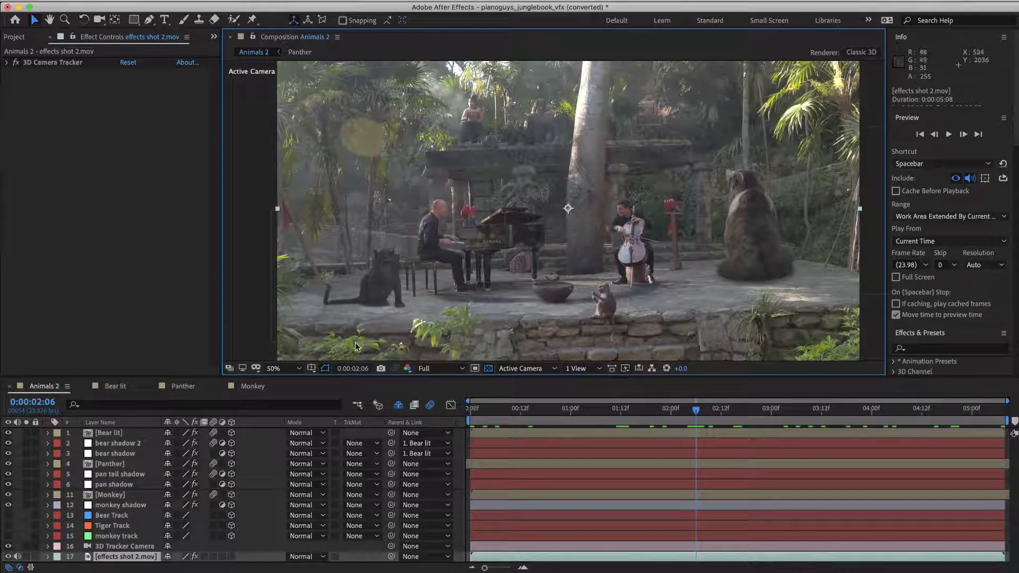
left_click_drag(707, 407, 812, 414)
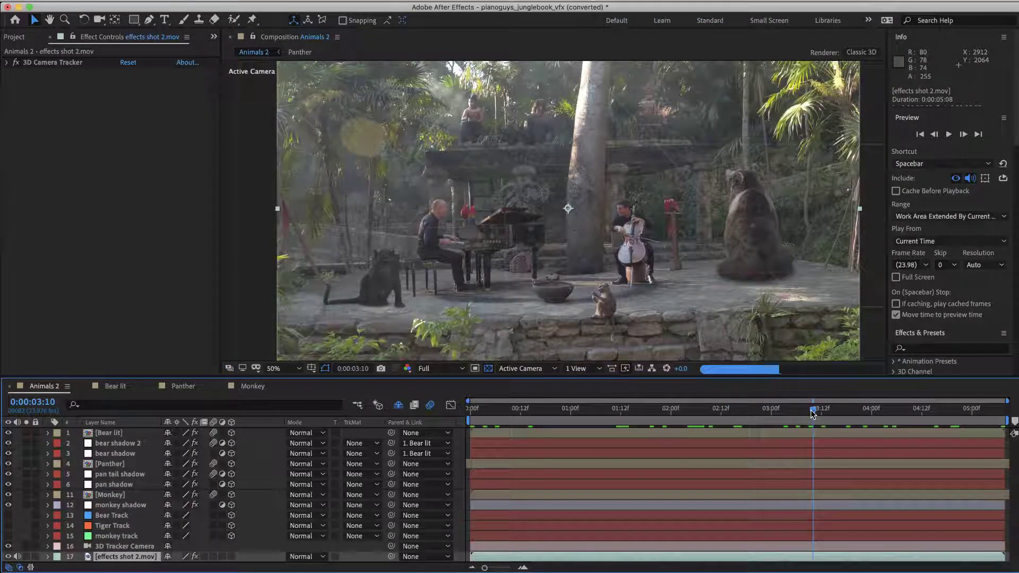